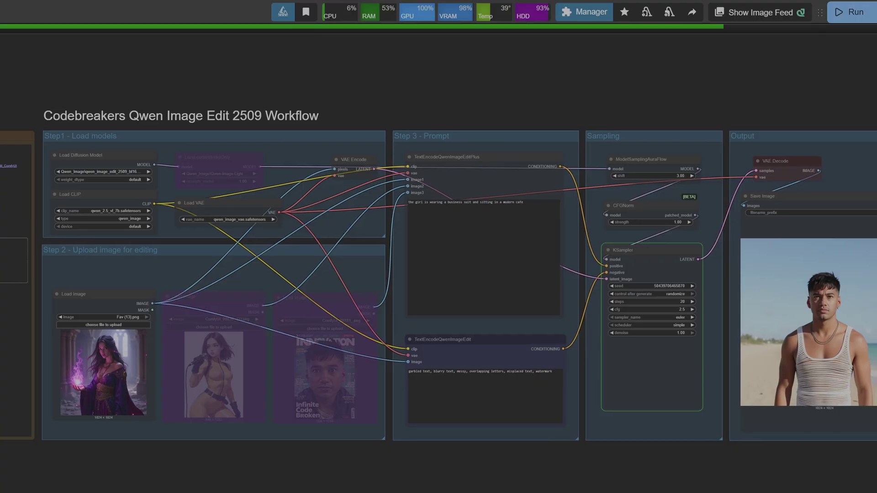
click(494, 288)
scroll(407, 420, up, 3)
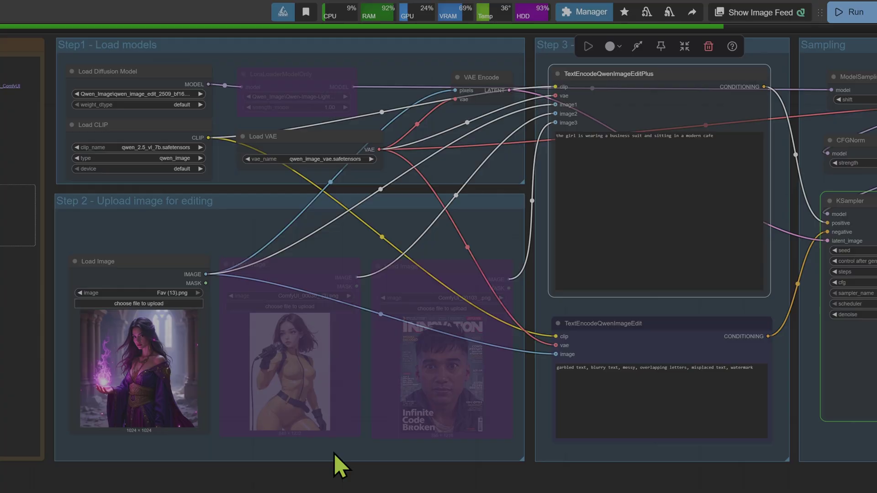
drag(341, 485, 695, 437)
scroll(421, 315, up, 10)
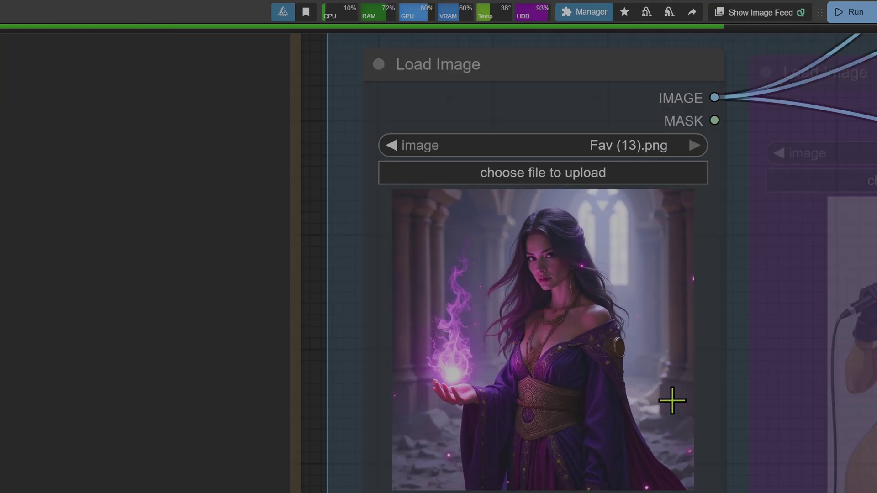
scroll(744, 295, down, 9)
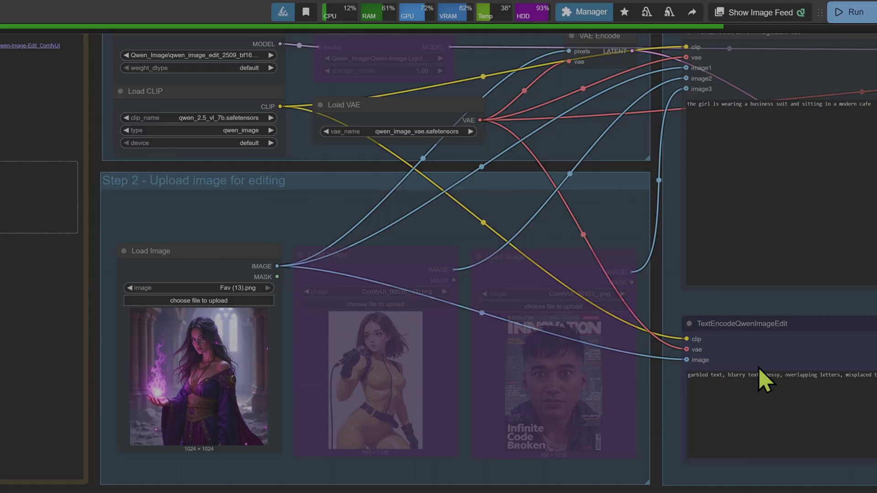
scroll(827, 124, up, 7)
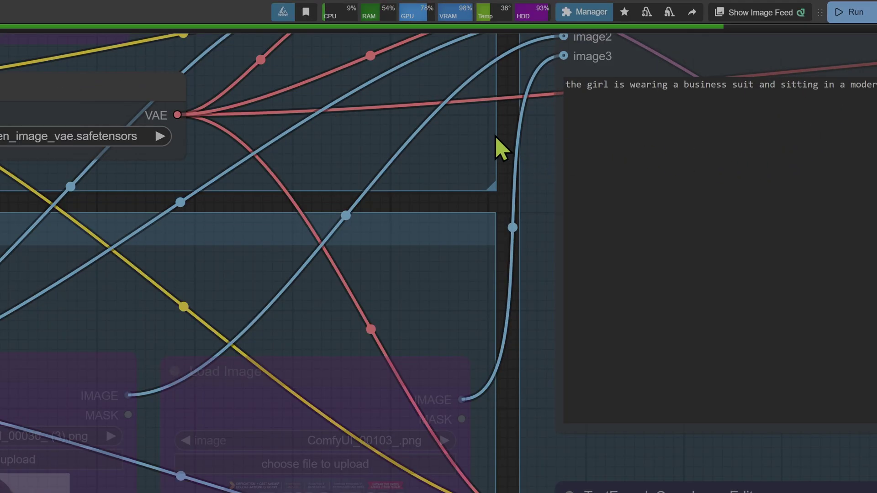
drag(475, 150, 351, 237)
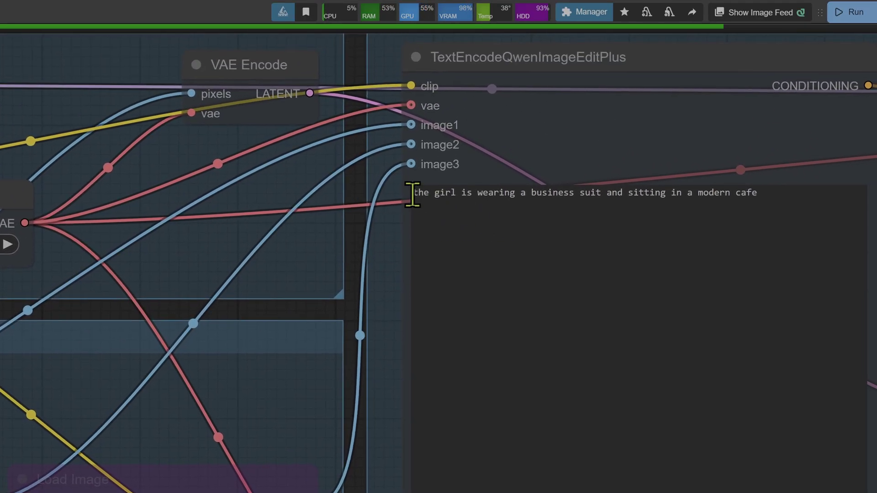
scroll(787, 199, down, 10)
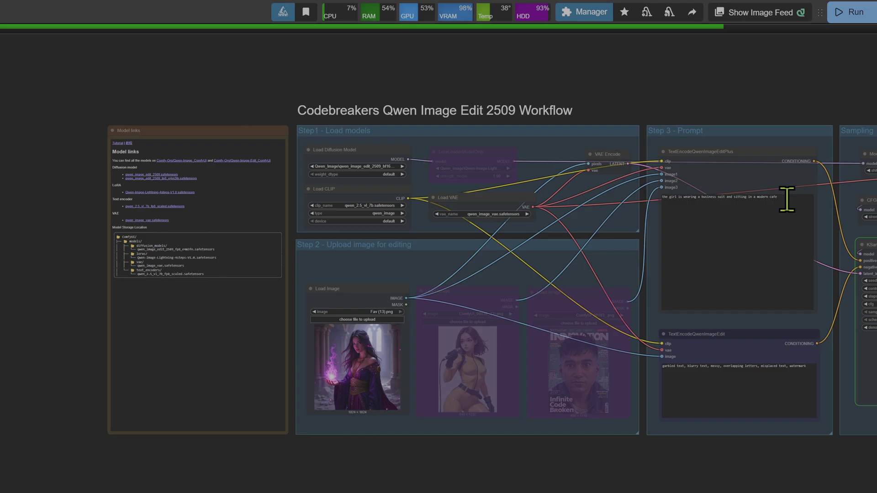
Select qwen_image_edit_2509_fp8_e4m3fn, the Qwen-Image-Lightning-8steps-V1.1 LoRA and the qwen_2.5_vl_7b_fp8_scaled text encoder
drag(853, 362, 646, 460)
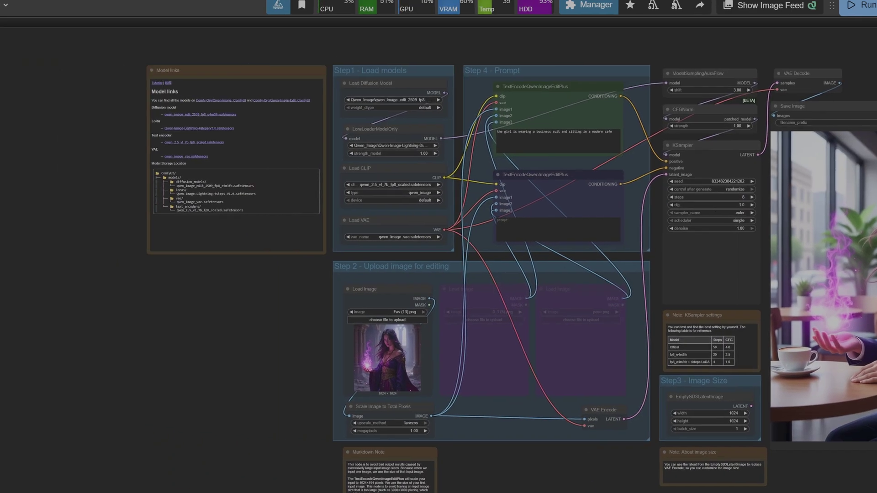
scroll(420, 349, up, 15)
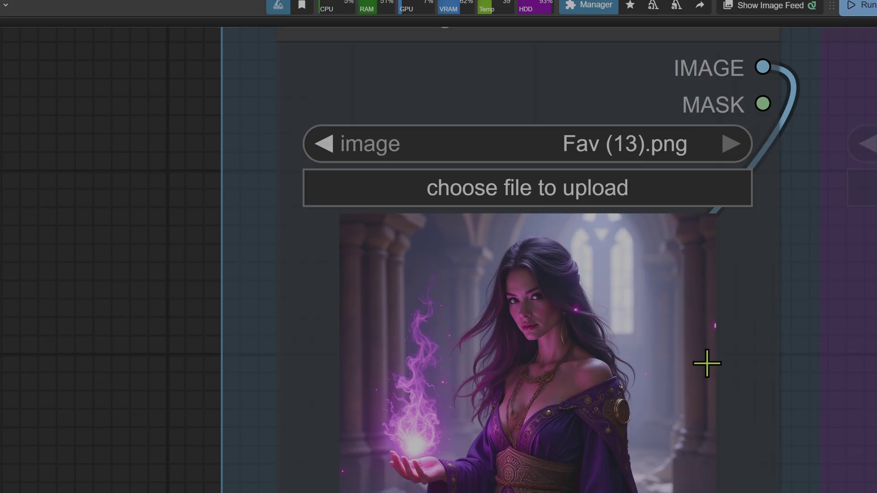
drag(813, 338, 876, 204)
scroll(868, 206, down, 10)
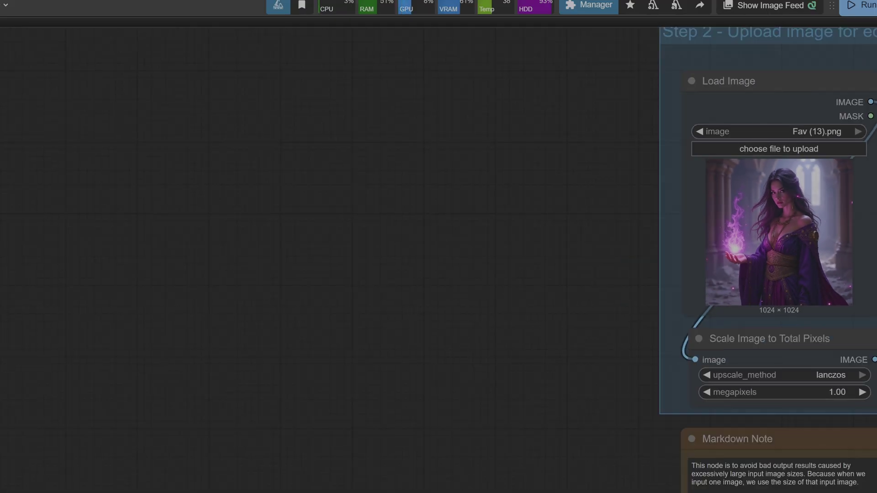
drag(464, 221, 330, 466)
click(561, 109)
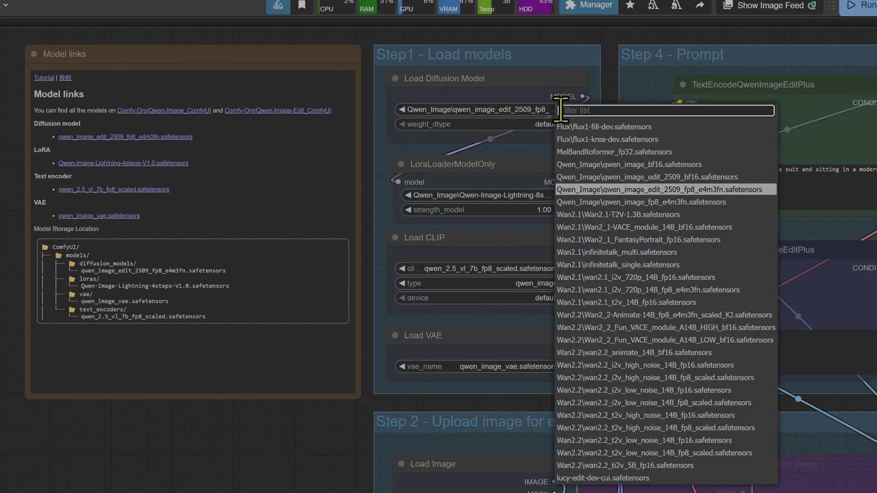
click(607, 189)
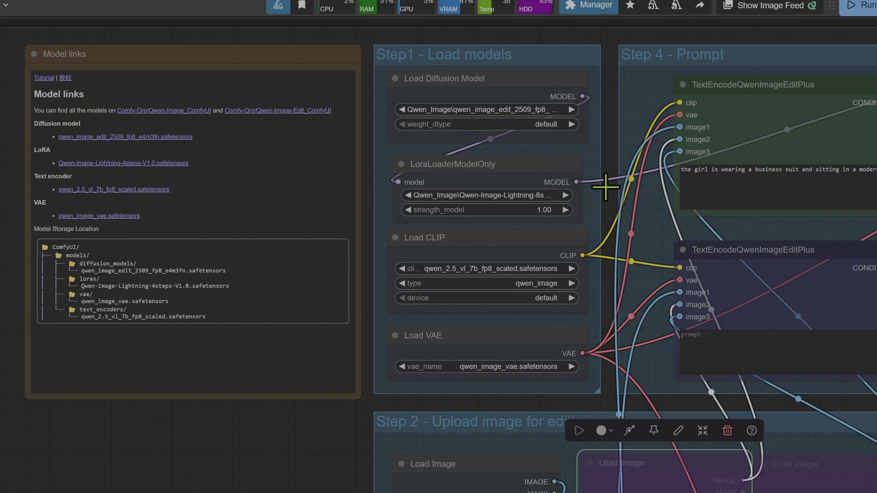
click(514, 194)
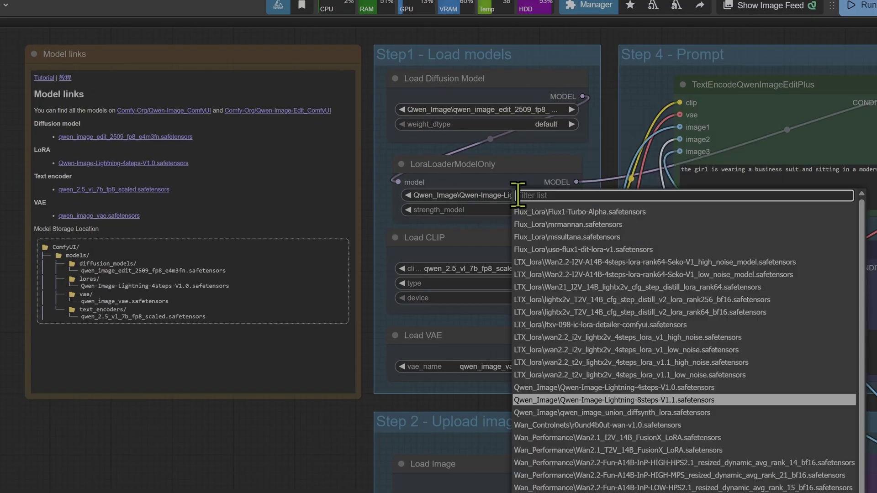
click(645, 400)
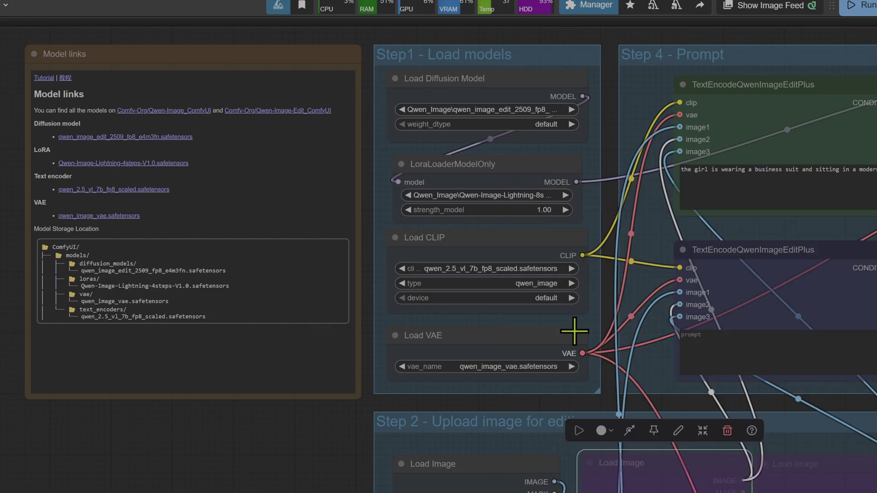
click(524, 271)
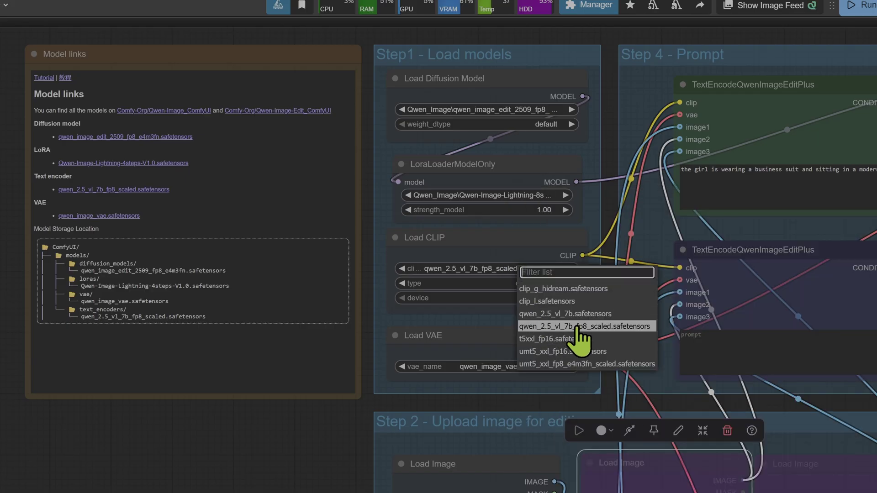
click(569, 326)
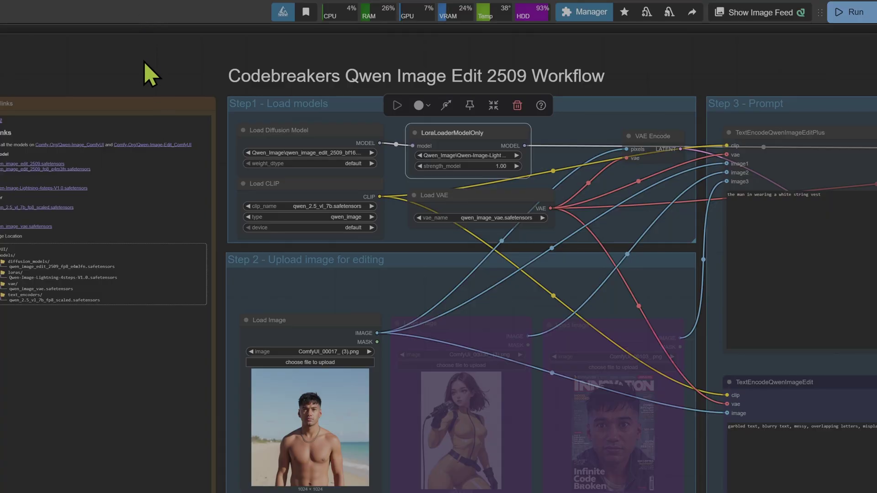
Change the KSampler from 20 steps and cfg 2.5 to 4 steps with cfg 1
scroll(463, 110, up, 3)
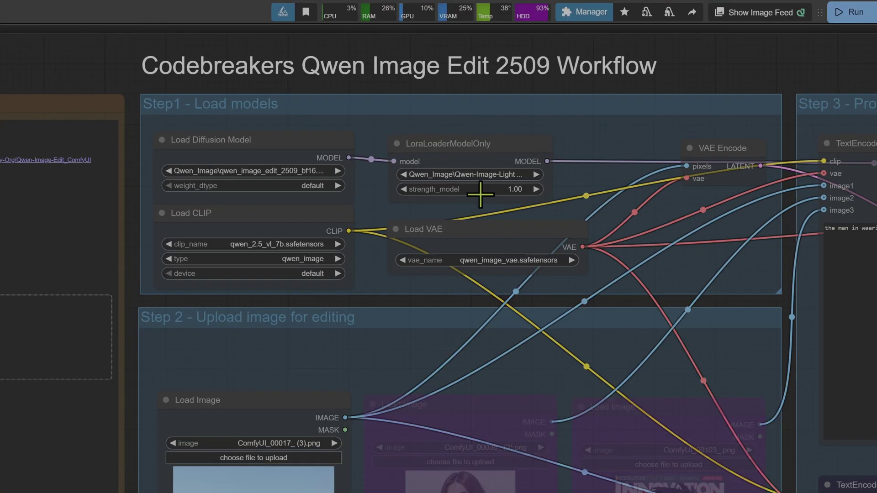
drag(783, 141, 630, 231)
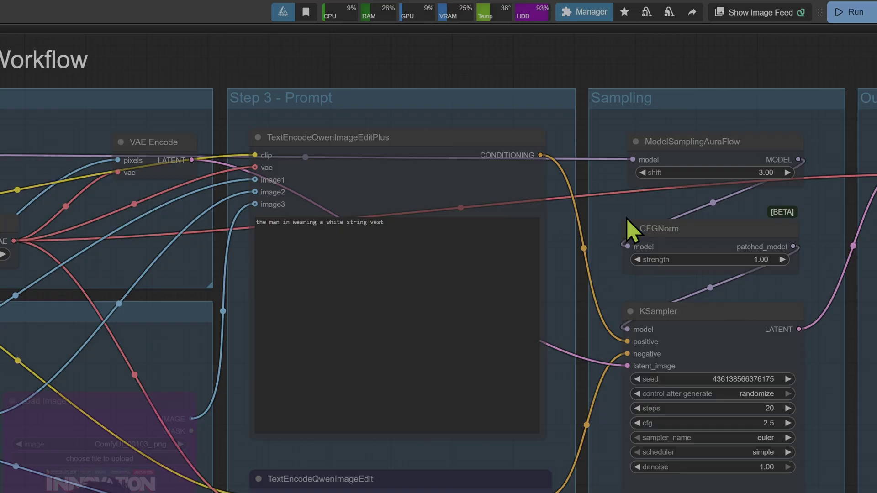
scroll(709, 323, down, 1)
scroll(709, 323, down, 2)
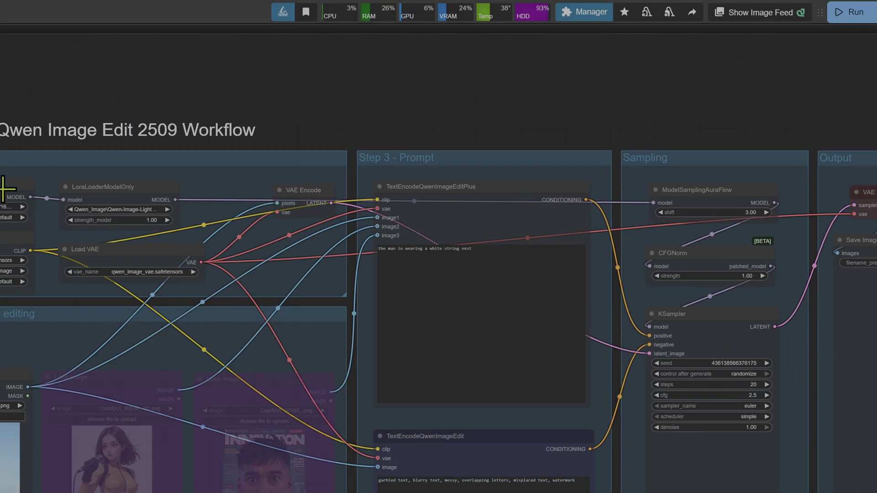
click(749, 386)
text(4)
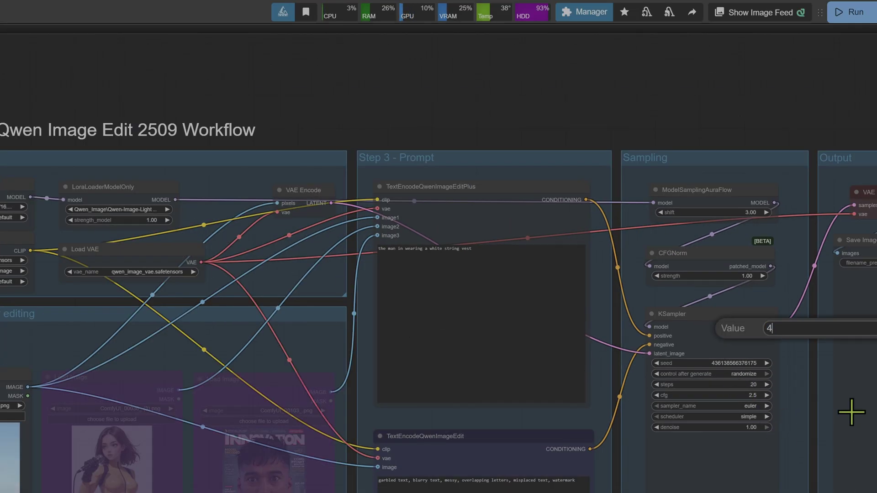
key(Return)
click(754, 395)
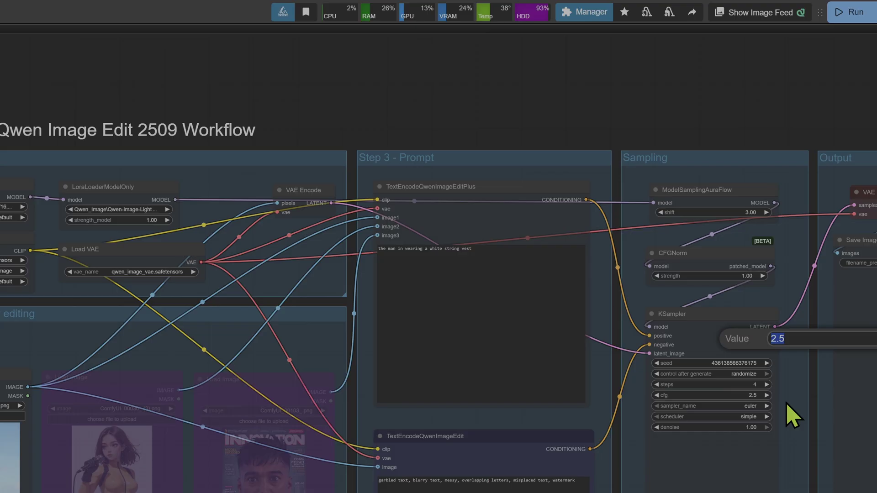
text(1)
key(Return)
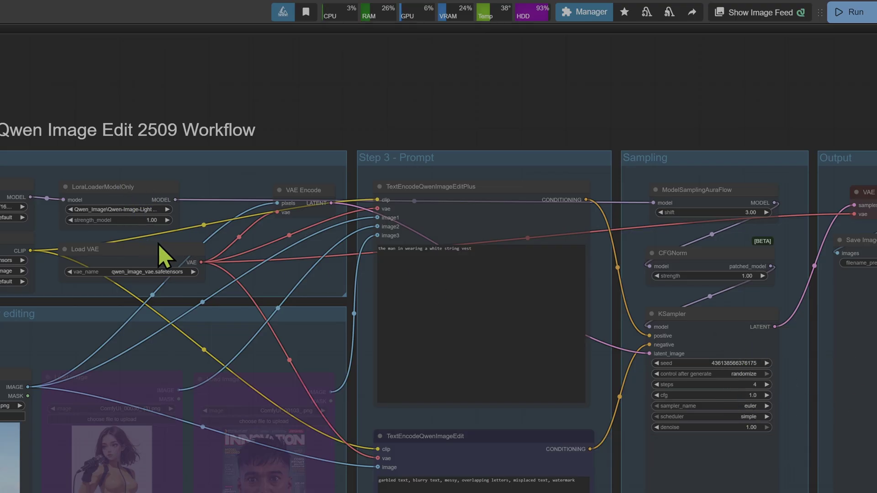
drag(323, 127, 658, 56)
scroll(515, 226, up, 2)
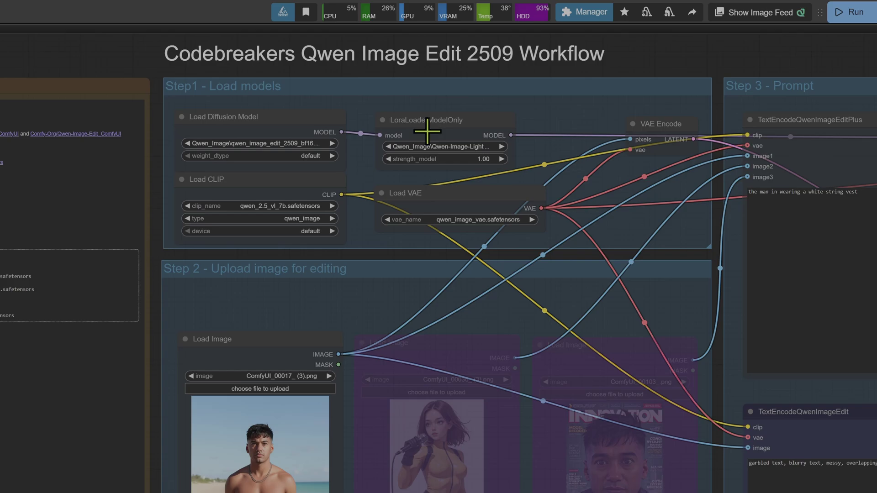
Bypass the LoraLoaderModelOnly node so the Lightning LoRA is ignored
click(427, 120)
click(421, 89)
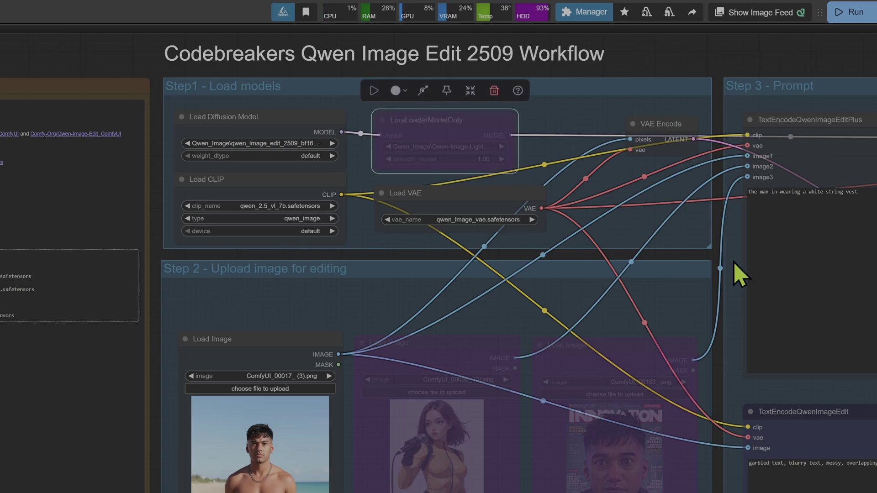
drag(675, 240, 136, 205)
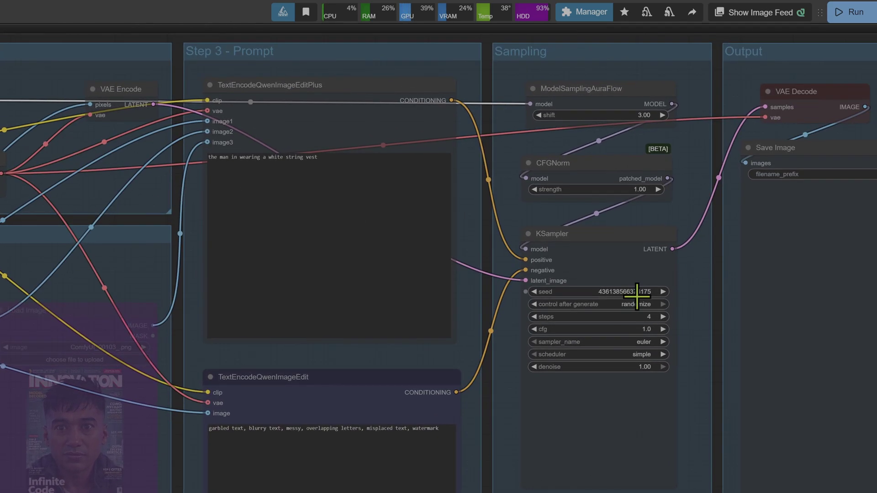
Set the KSampler back to 20 steps and raise cfg to 3.5
click(648, 317)
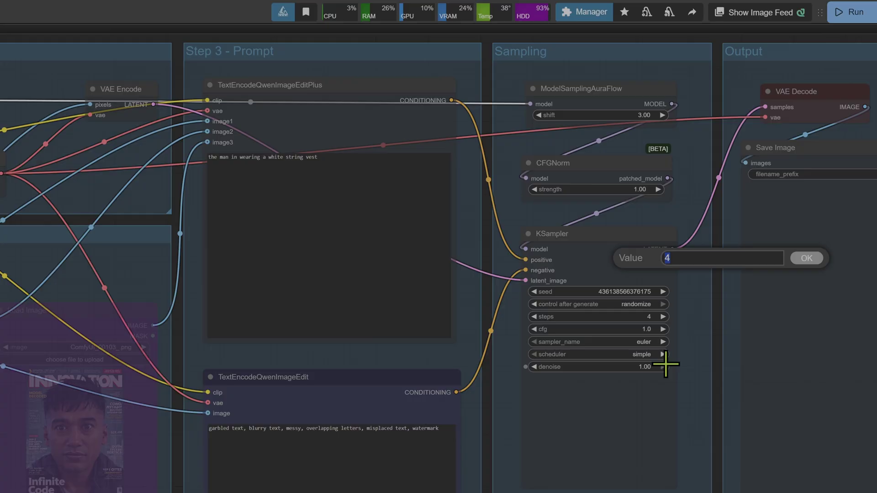
text(20)
click(807, 258)
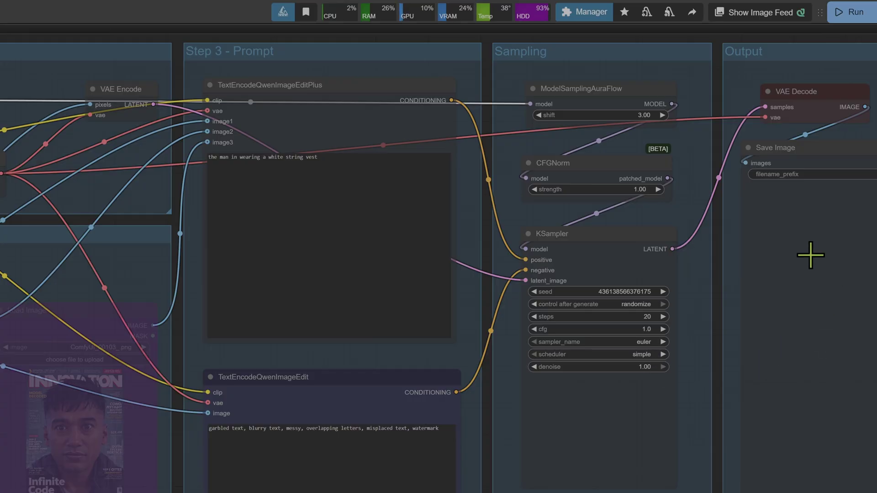
click(648, 329)
text(2.5)
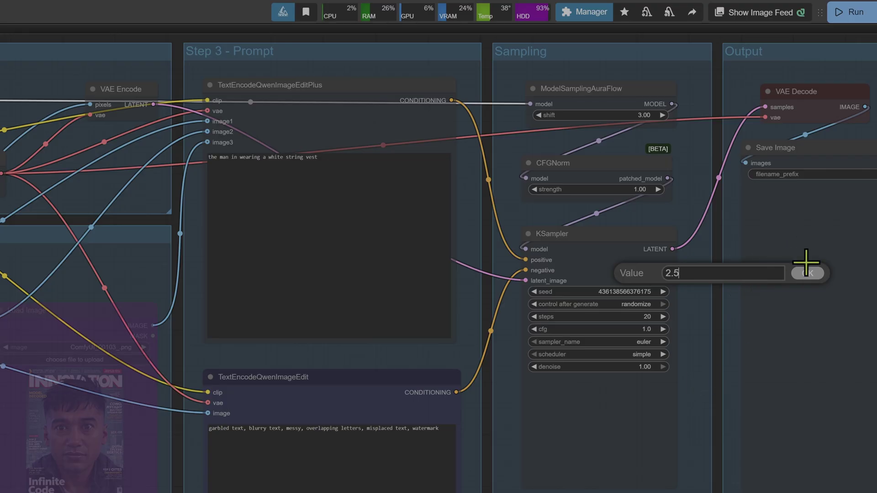
click(807, 274)
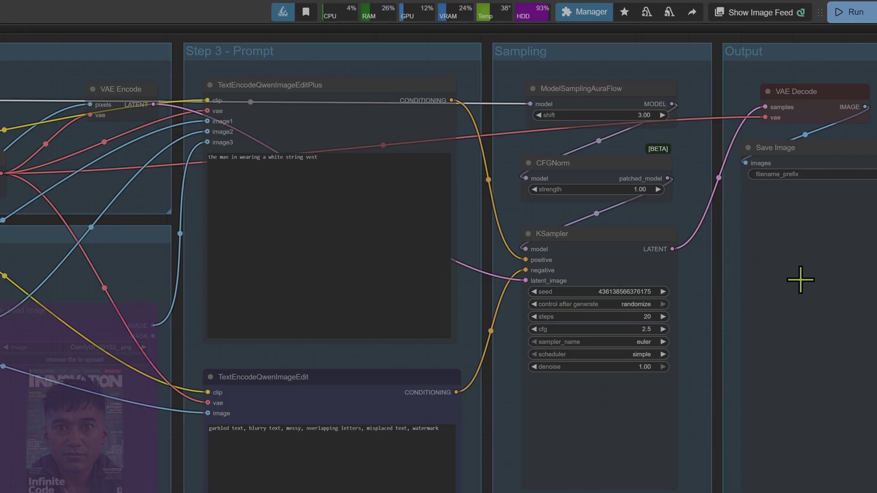
click(650, 329)
text(3.5)
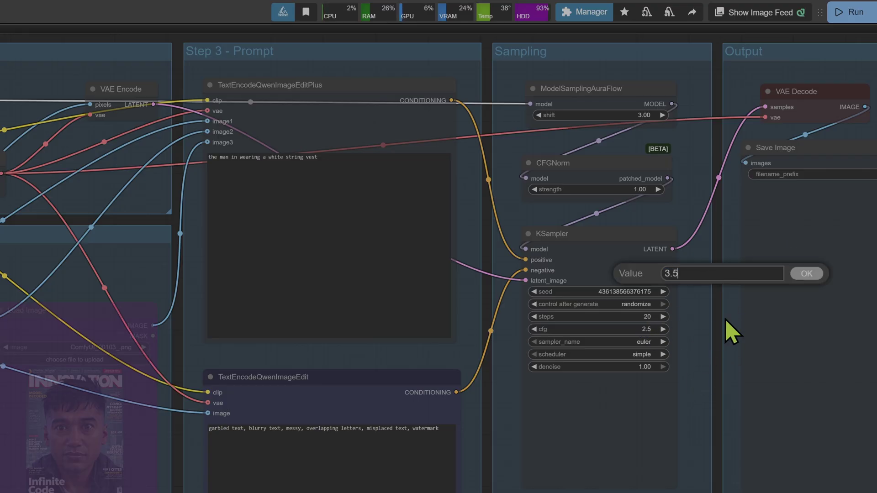
click(806, 273)
scroll(503, 226, down, 5)
drag(366, 89, 705, 153)
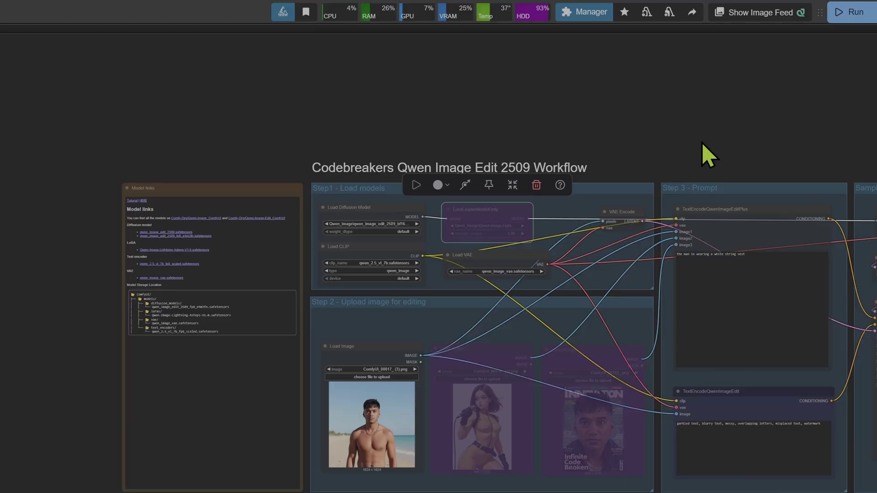
scroll(465, 343, up, 1)
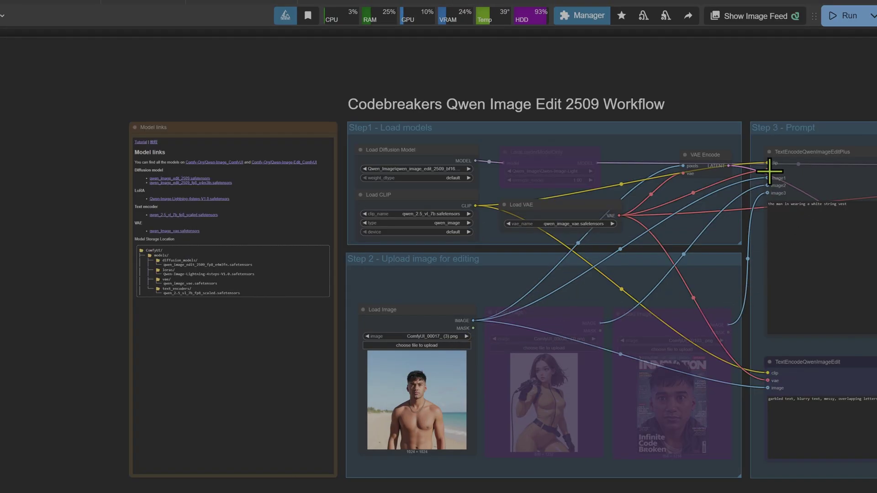
scroll(509, 200, up, 5)
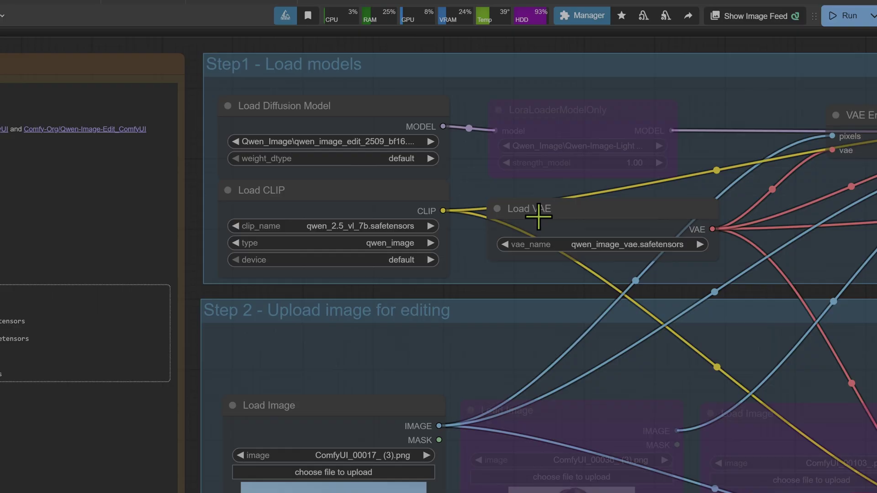
click(354, 225)
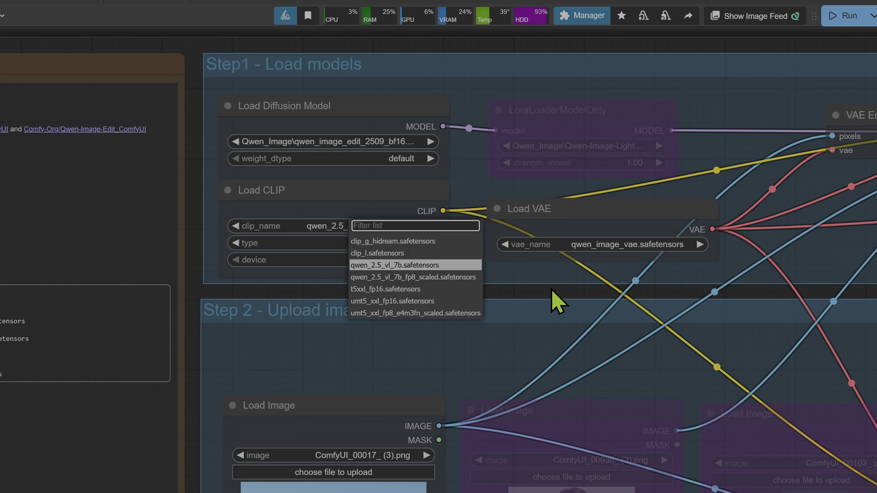
click(638, 247)
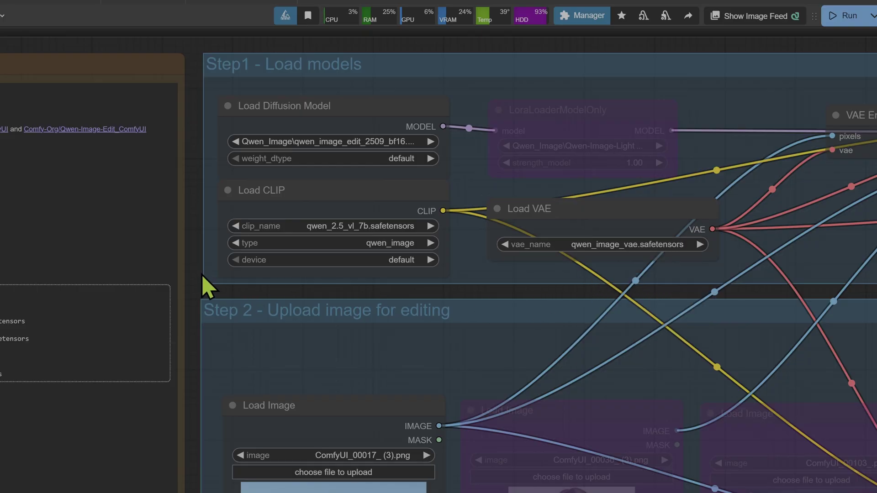
drag(208, 285, 635, 274)
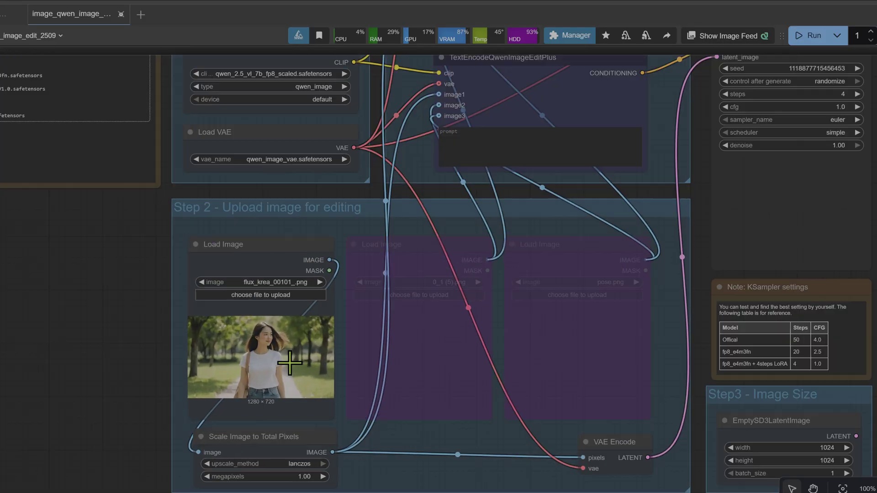
Pan and zoom over the model loaders, prompt nodes and KSampler of the template workflow
scroll(289, 363, up, 10)
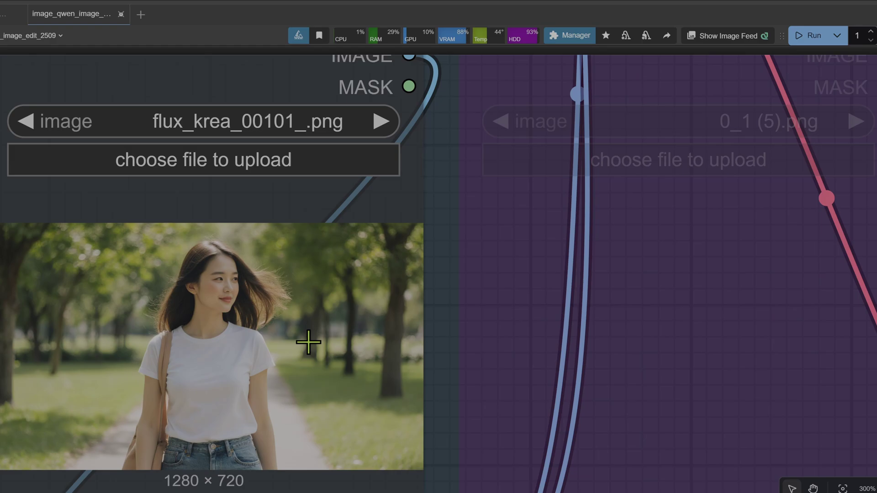
scroll(308, 342, down, 11)
drag(165, 314, 342, 453)
scroll(400, 221, up, 1)
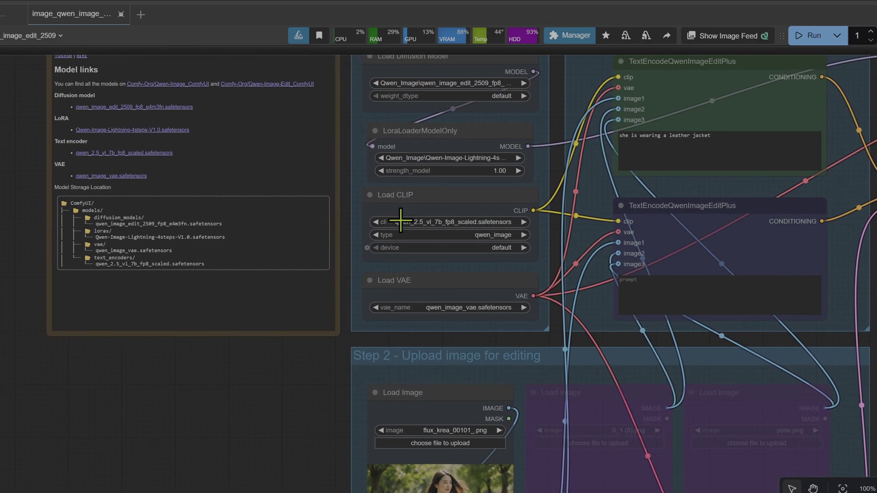
scroll(437, 85, up, 8)
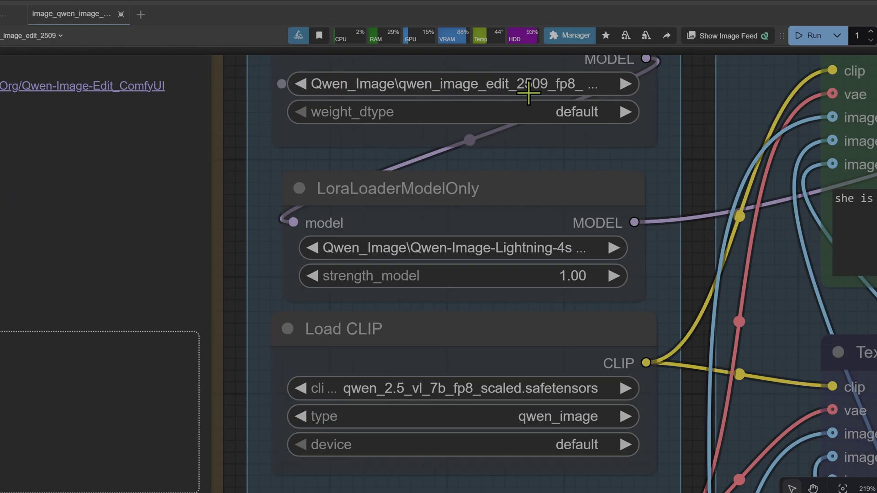
drag(709, 158, 674, 319)
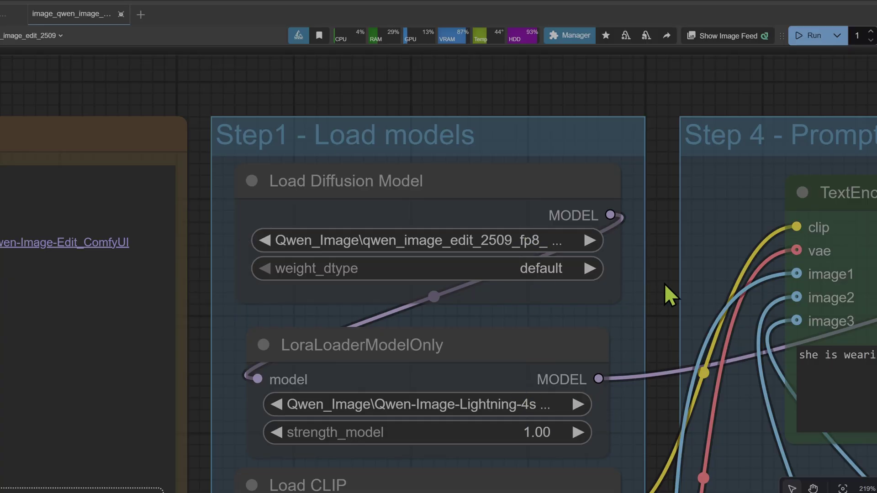
scroll(665, 290, down, 8)
drag(767, 275, 460, 136)
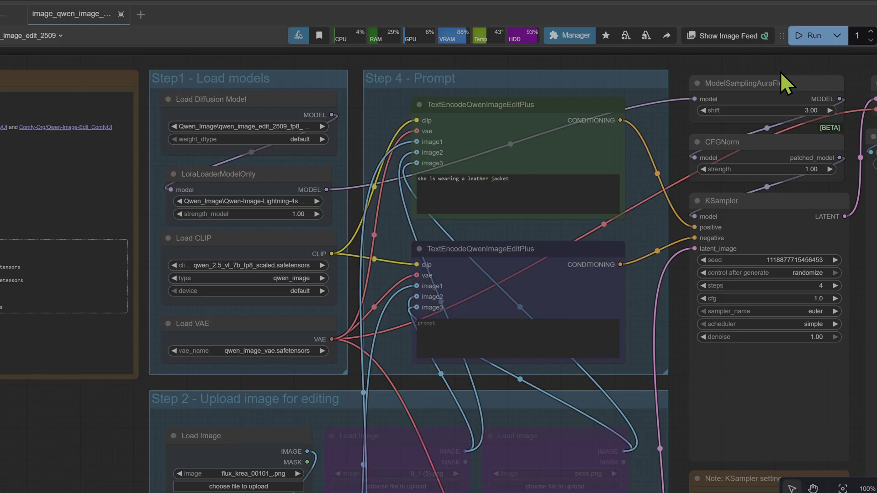
Run the workflow and view the black leather jacket edit of the park photo
click(804, 35)
scroll(645, 173, down, 2)
scroll(646, 173, down, 3)
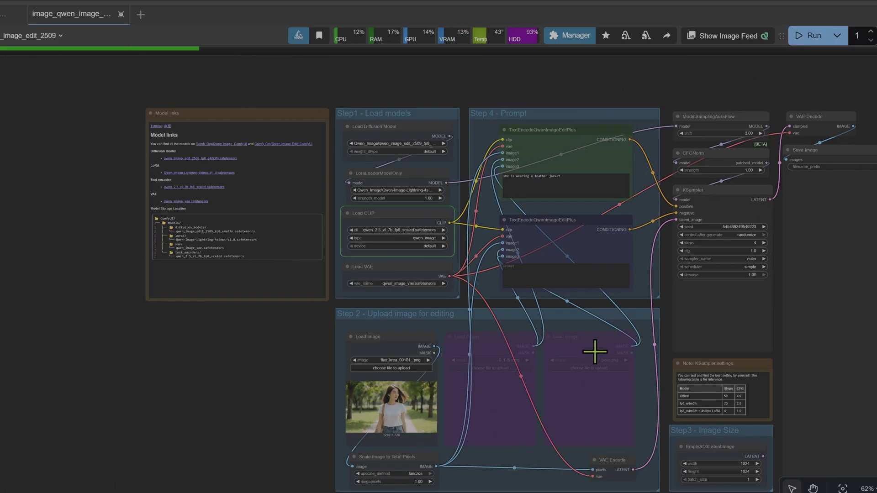
drag(258, 391, 160, 347)
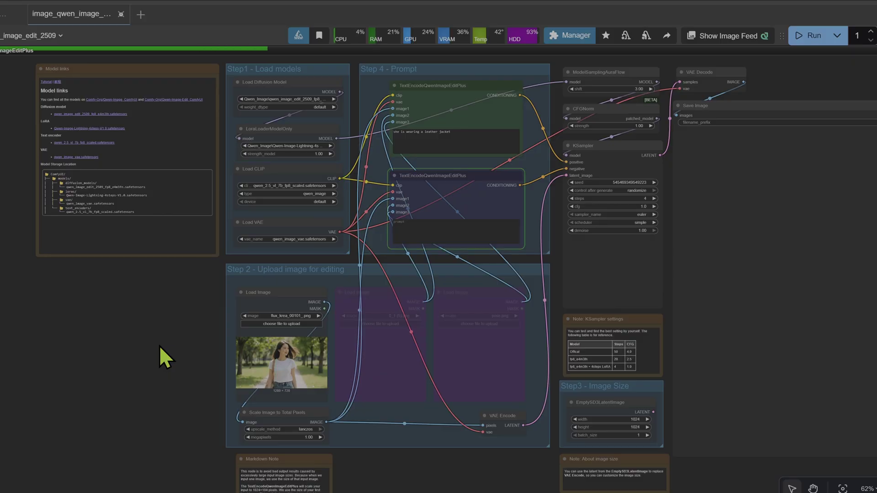
scroll(348, 483, right, 5)
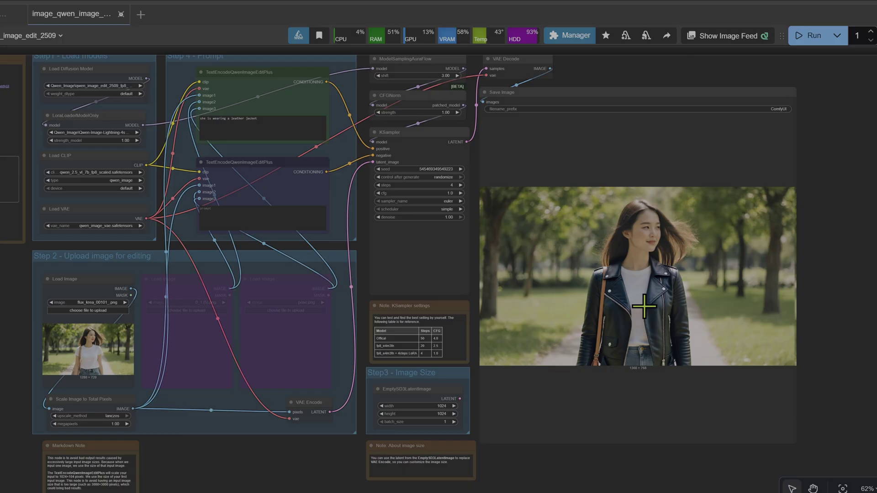
scroll(633, 280, up, 6)
scroll(532, 319, down, 8)
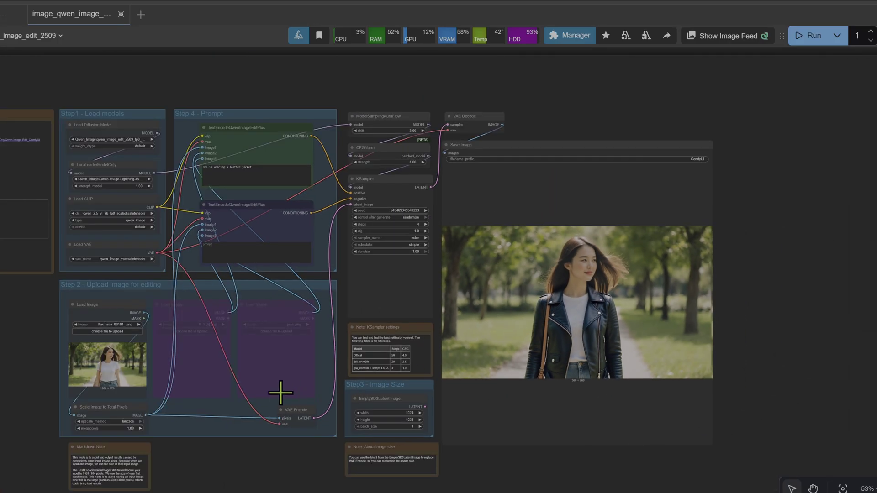
scroll(385, 390, left, 6)
scroll(378, 386, up, 15)
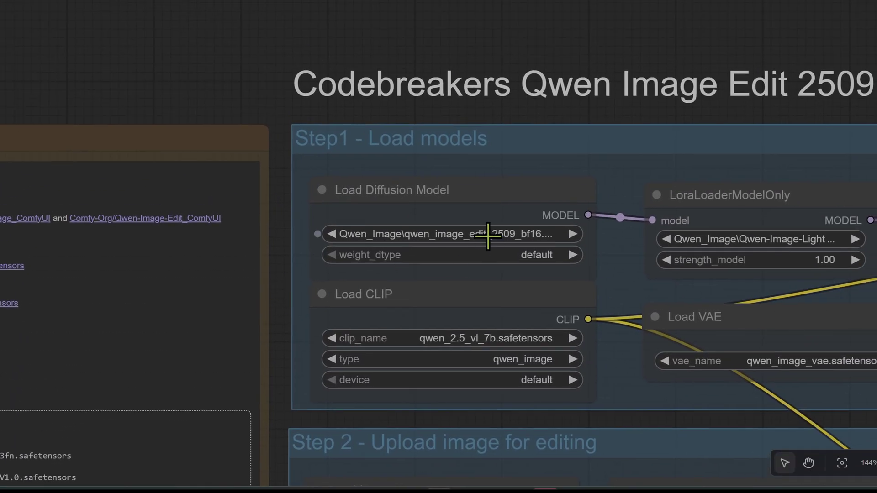
Keep qwen_image_edit_2509_bf16 and qwen_2.5_vl_7b selected, then run the storefront edit
click(488, 236)
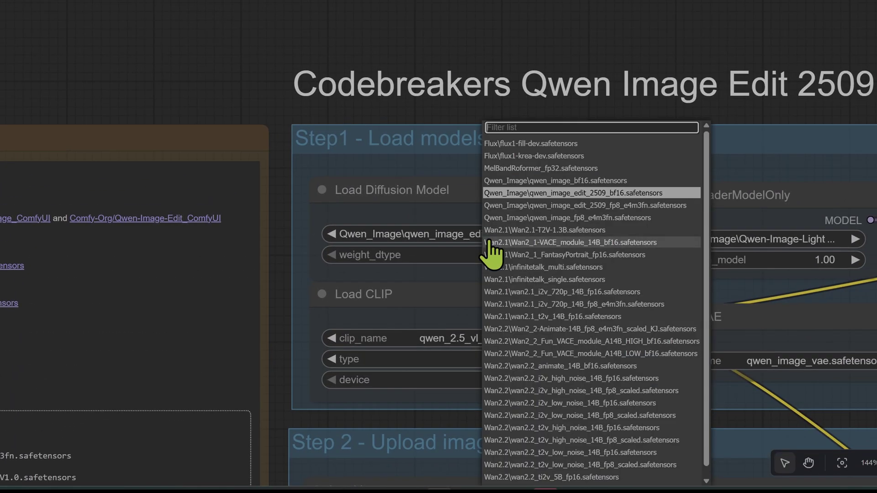
click(564, 194)
click(506, 339)
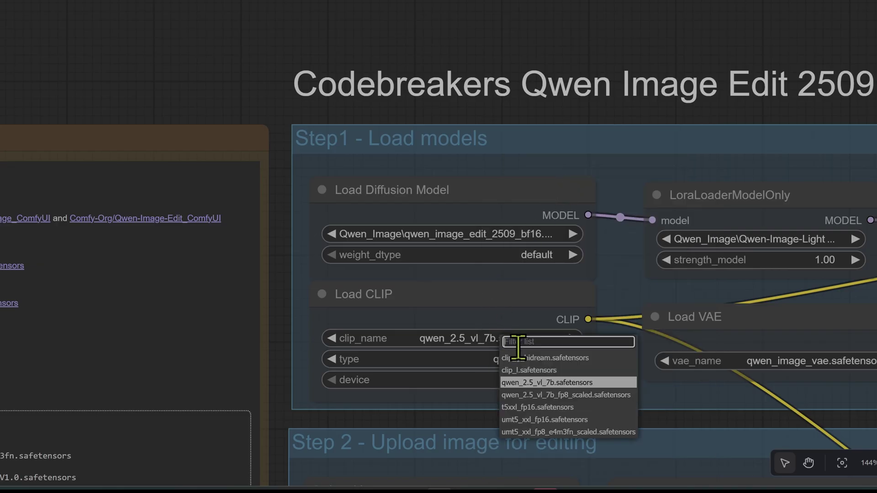
click(561, 383)
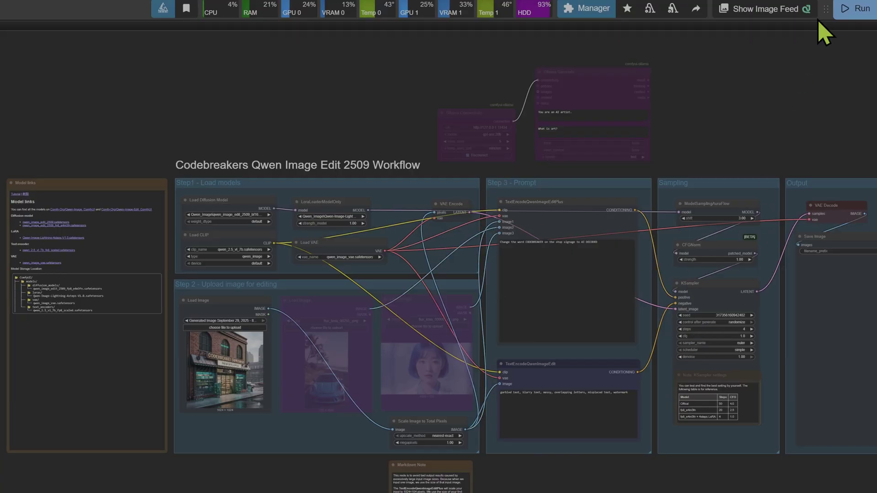
click(856, 9)
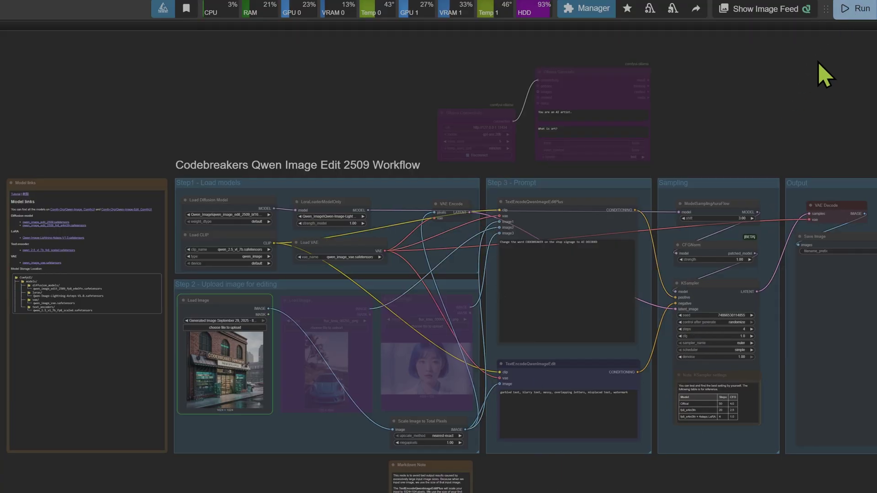
Zoom and pan to the KSampler and the output showing the 'AI DECODED SUPERMART' sign
scroll(167, 374, up, 5)
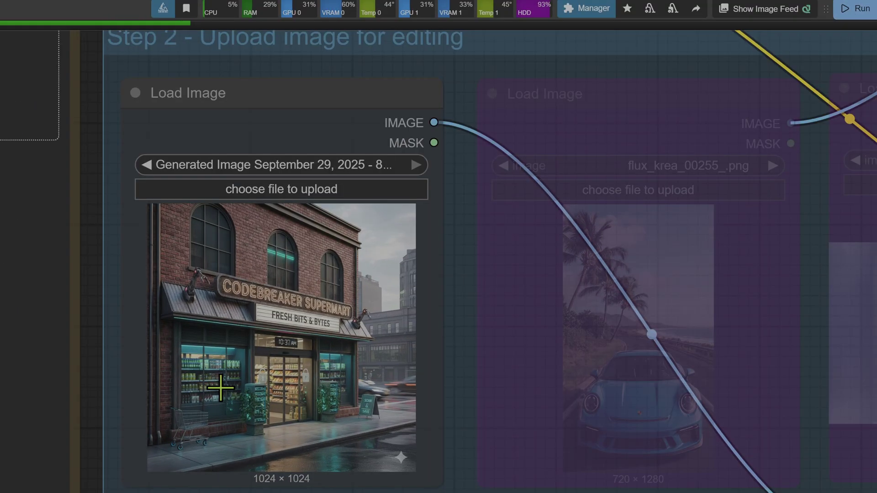
scroll(273, 395, up, 5)
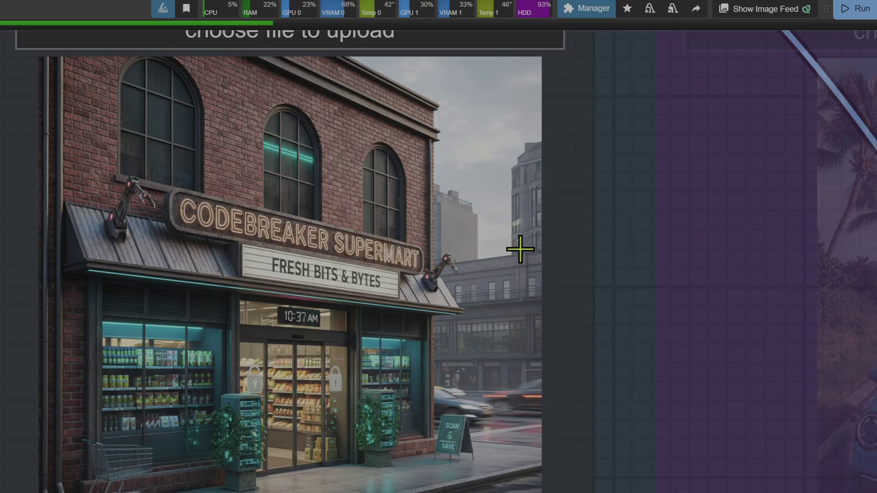
scroll(519, 248, down, 5)
scroll(730, 133, right, 10)
scroll(822, 86, down, 2)
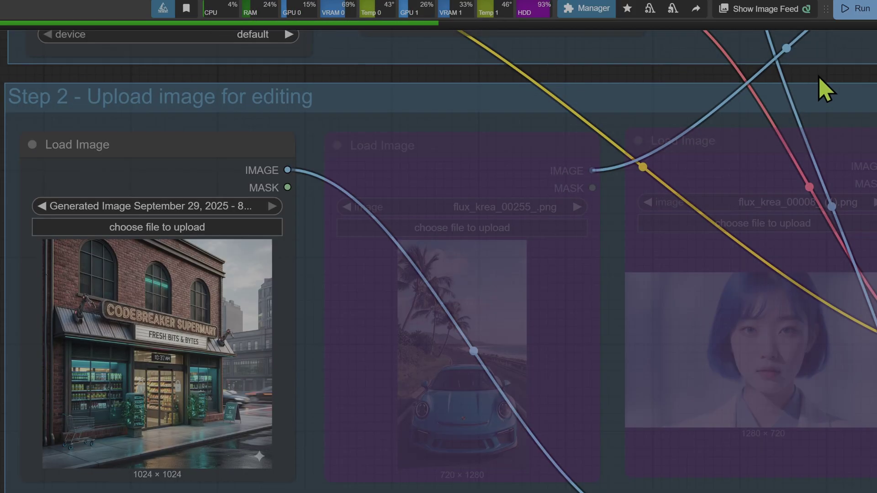
scroll(348, 249, right, 10)
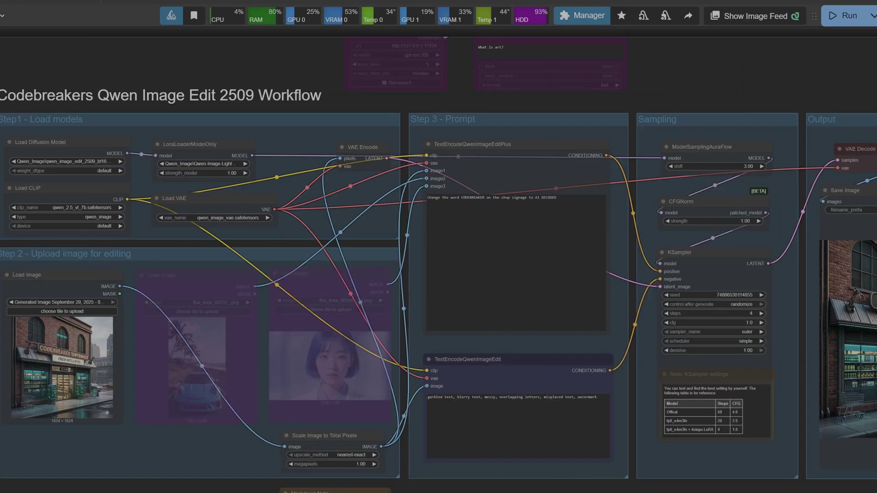
scroll(672, 471, down, 3)
scroll(870, 430, up, 12)
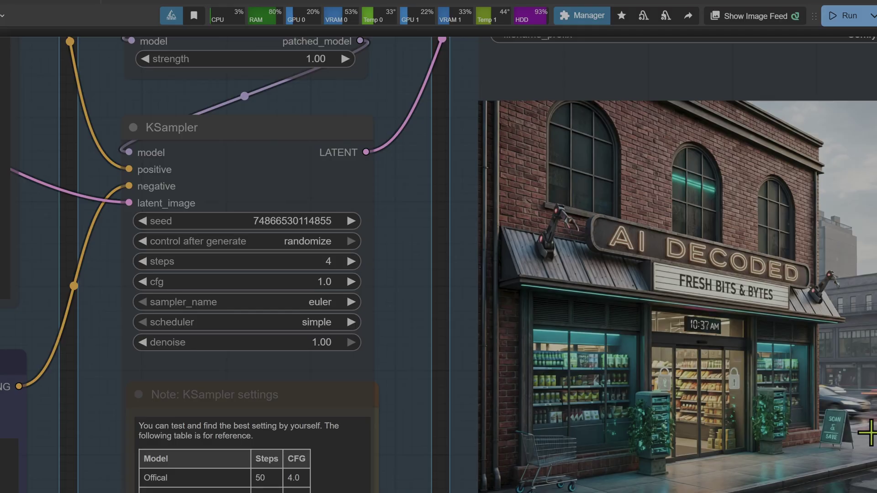
scroll(869, 433, down, 12)
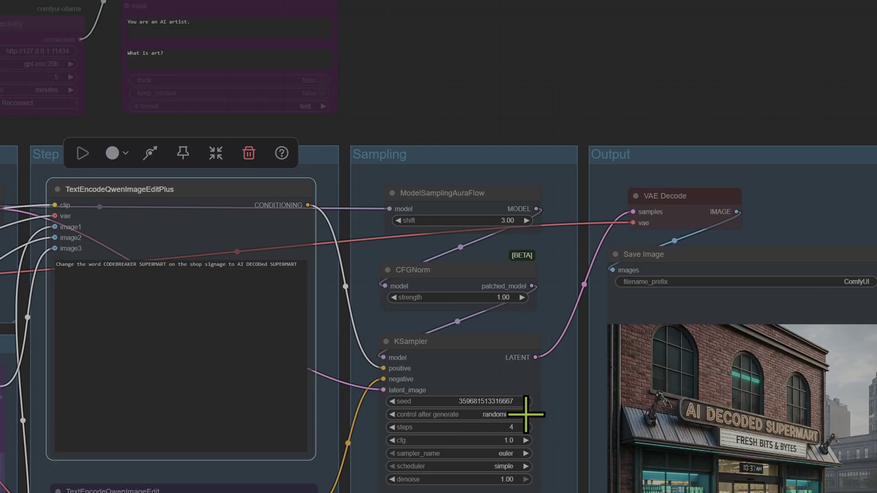
drag(532, 58, 445, 0)
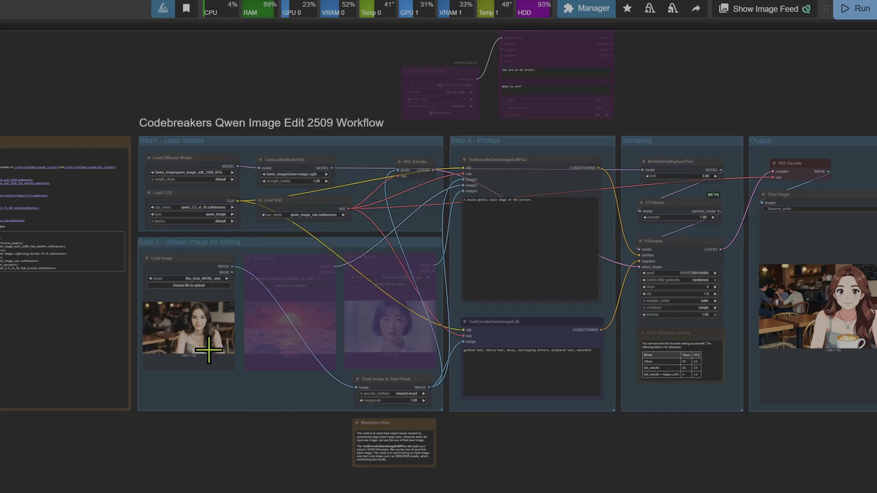
Move the café photo's Load Image node next to the Studio Ghibli-style Save Image output
scroll(200, 354, up, 10)
scroll(323, 407, up, 8)
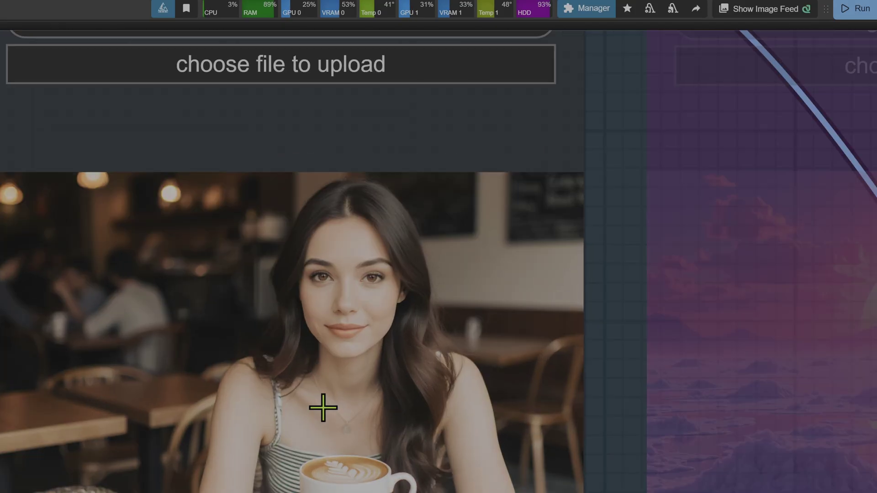
scroll(333, 388, down, 12)
drag(513, 173, 616, 172)
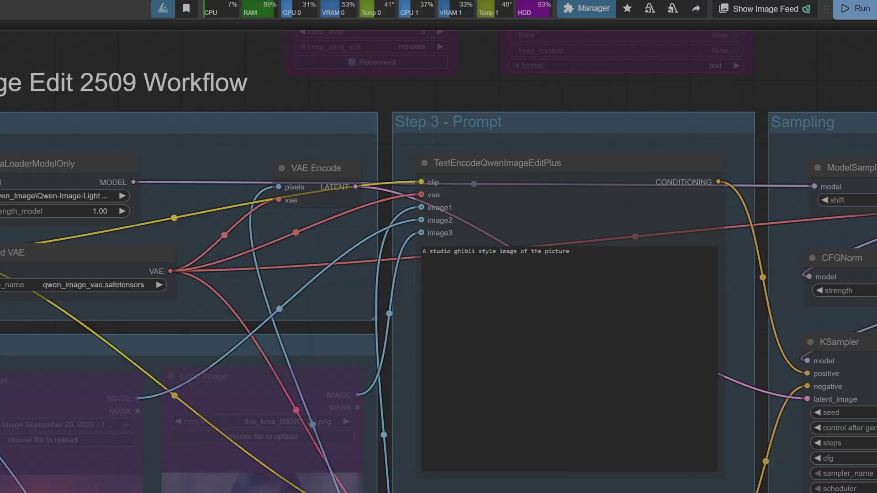
drag(617, 233, 574, 191)
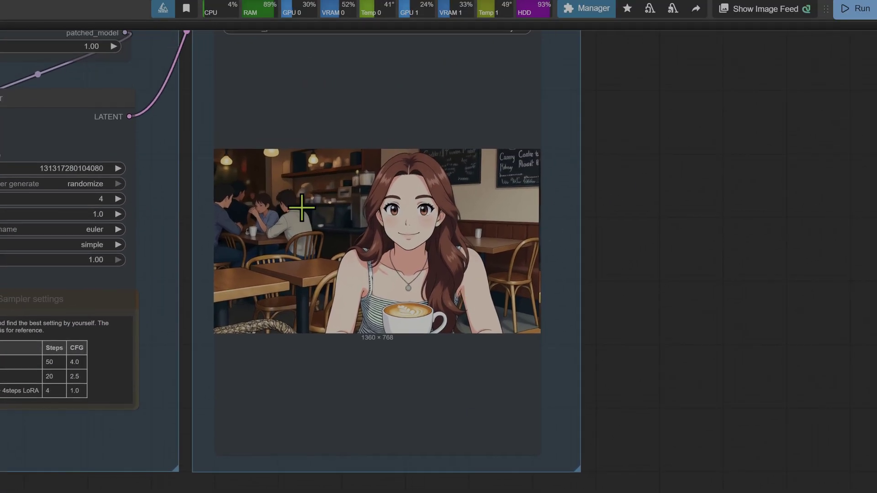
scroll(304, 195, up, 3)
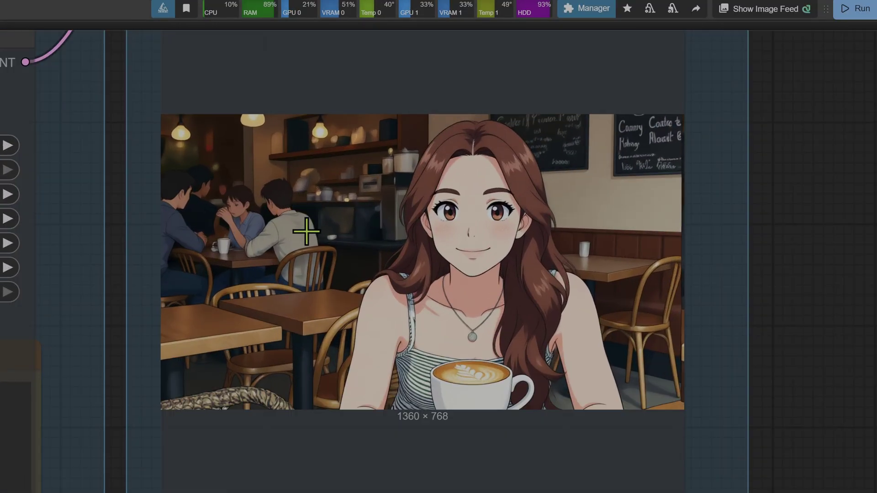
scroll(306, 231, down, 5)
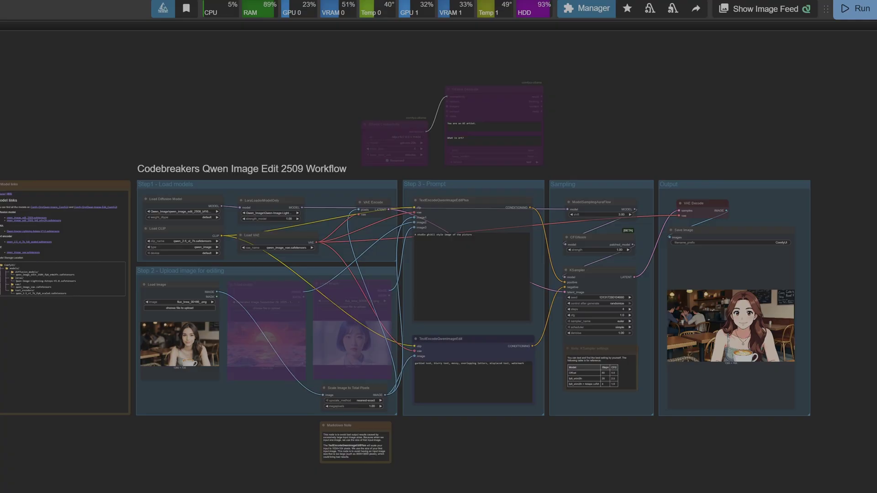
drag(170, 296, 847, 268)
scroll(809, 328, up, 5)
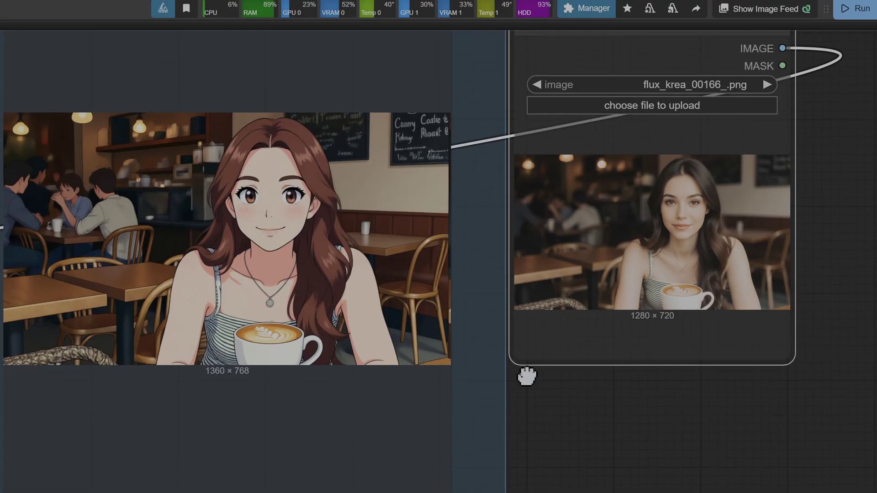
click(796, 375)
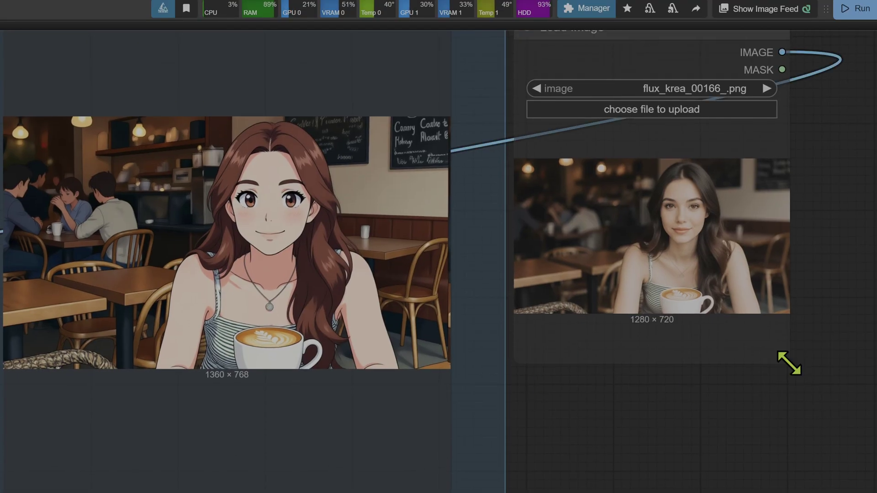
Enlarge the café photo loader beside the result and re-enable the blue-haired woman's Load Image
drag(788, 363, 876, 491)
drag(782, 97, 724, 27)
drag(875, 464, 876, 492)
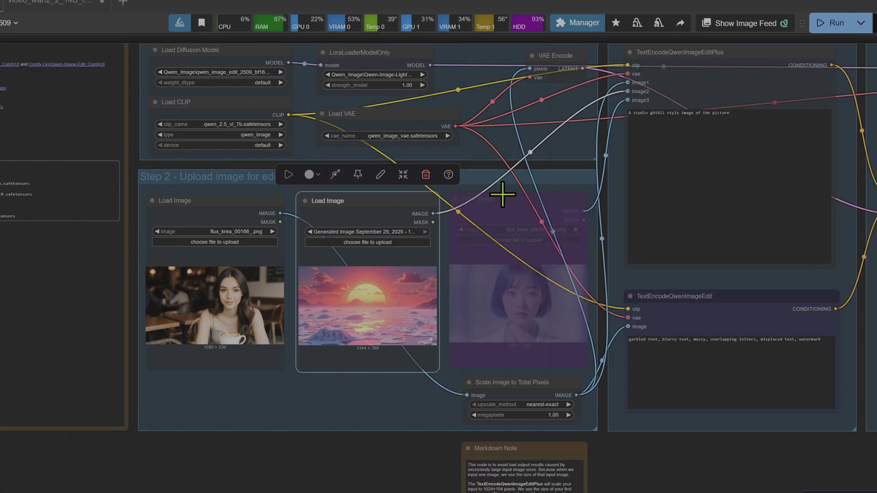
click(503, 195)
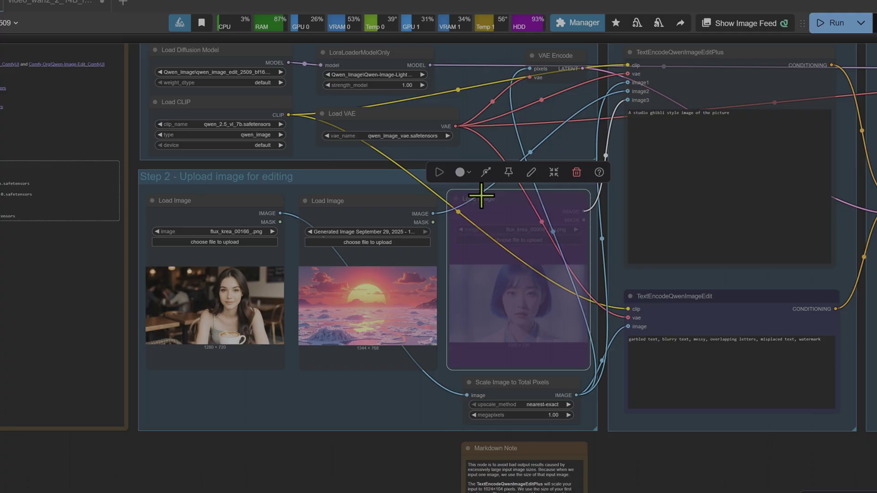
click(486, 172)
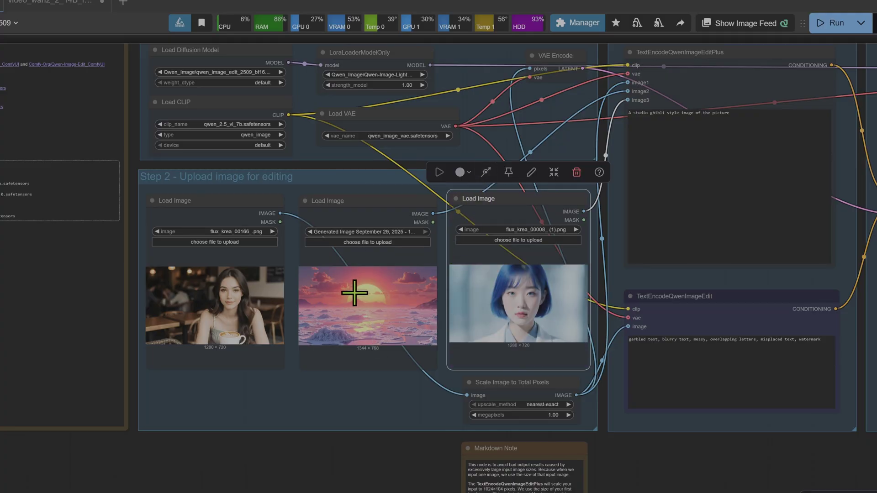
Load Dancepose_00027_.png from the Dance folder into the second Load Image node
click(370, 242)
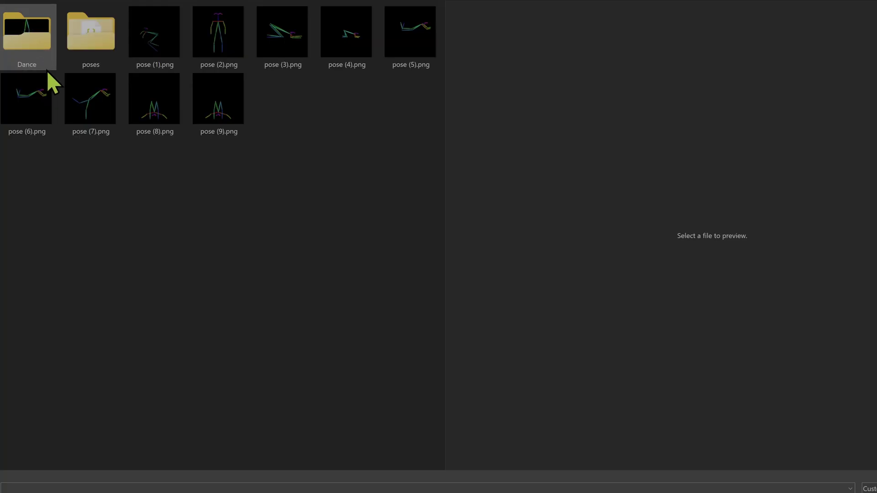
double_click(18, 37)
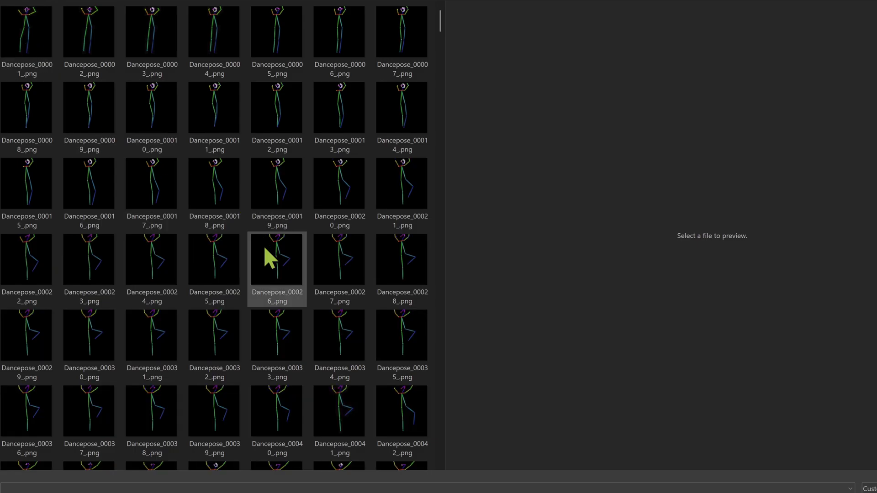
click(350, 261)
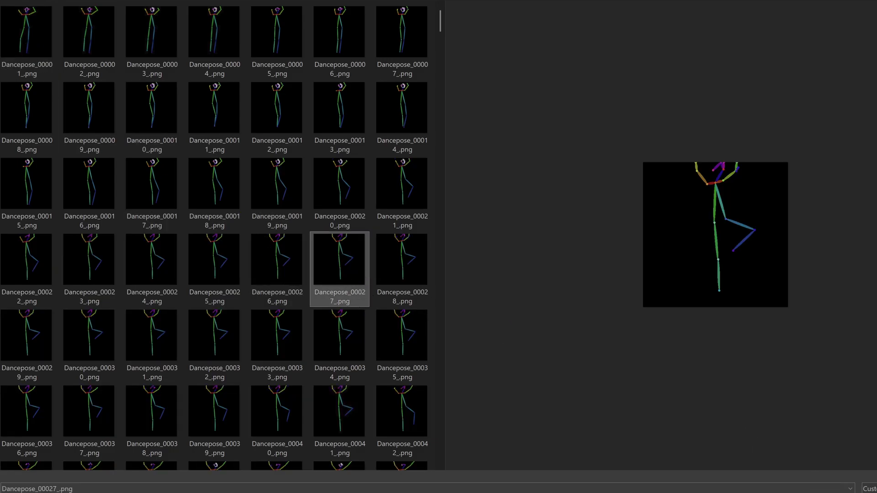
key(Return)
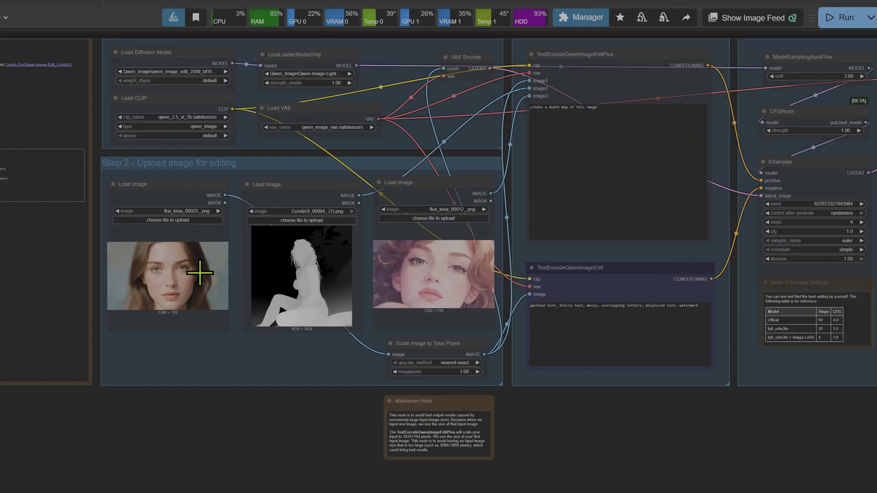
Zoom and pan across the canvas to the woman, living-room and presenter image loaders
scroll(199, 274, up, 6)
drag(303, 486, 402, 492)
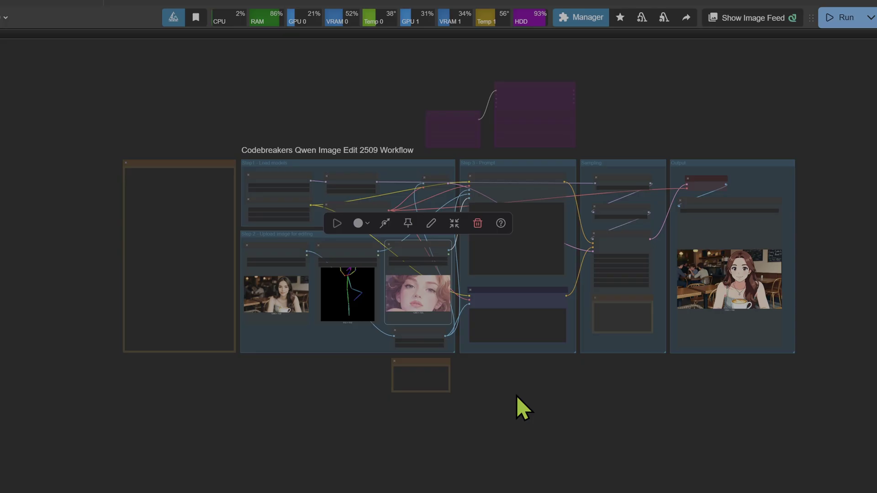
scroll(517, 254, up, 8)
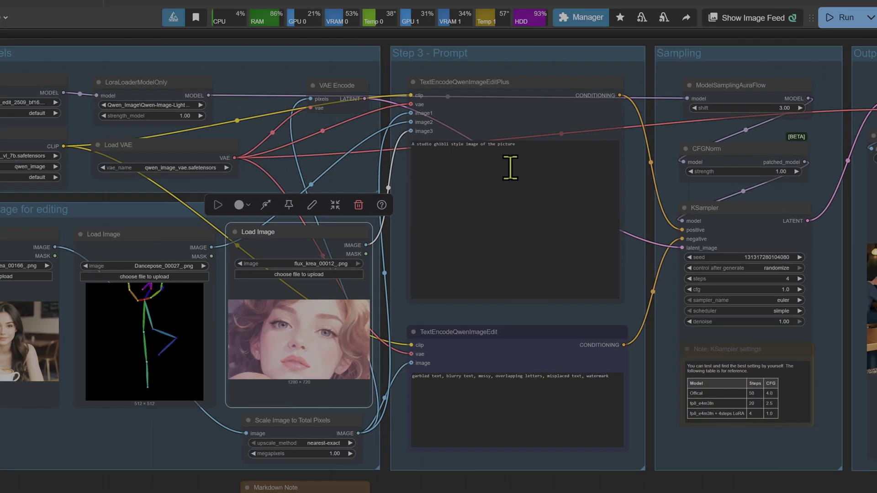
drag(184, 487, 186, 486)
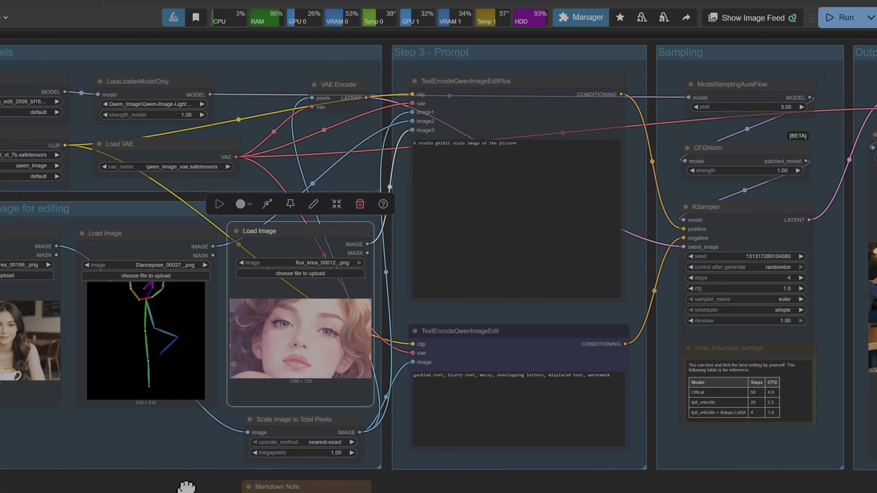
scroll(465, 313, left, 6)
scroll(452, 236, up, 5)
scroll(325, 273, down, 4)
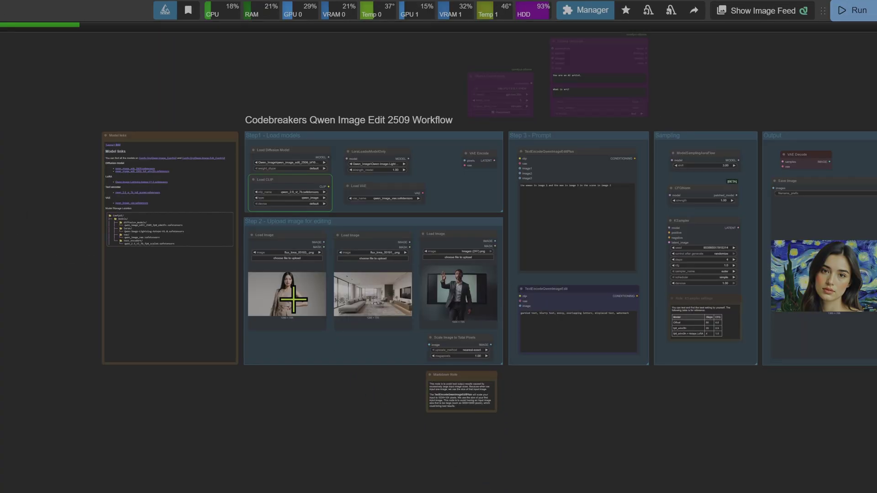
Zoom in on the Step 2 Load Image nodes for loading flux_krea_00122_ (1).png
scroll(257, 280, up, 6)
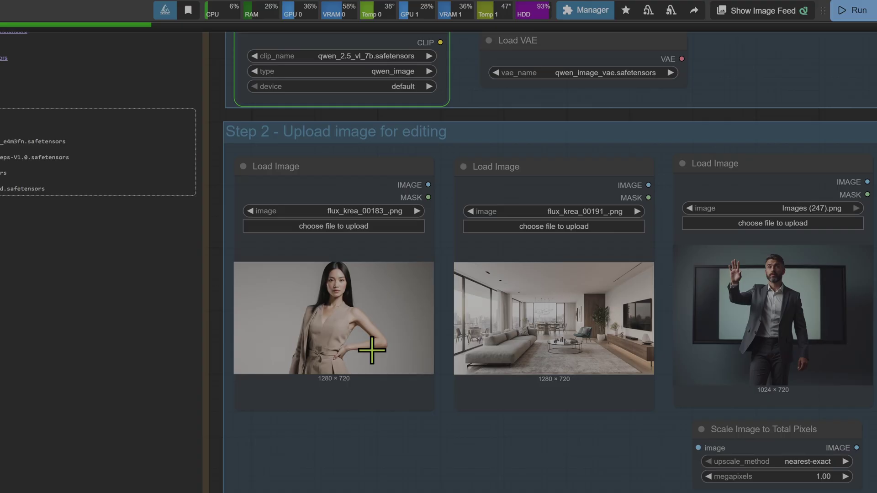
scroll(540, 422, up, 2)
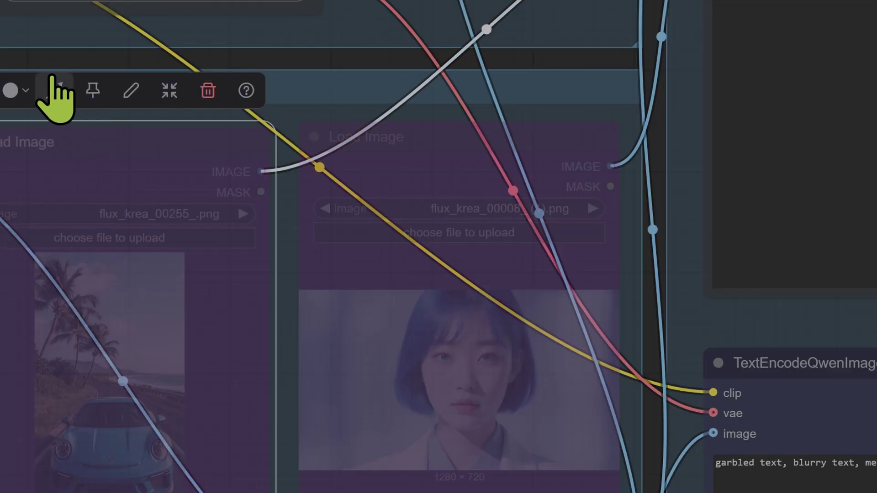
Re-enable the second Load Image, complete the prompt 'The woman in image 1 is wearing the bag in image 2', and queue it
click(55, 90)
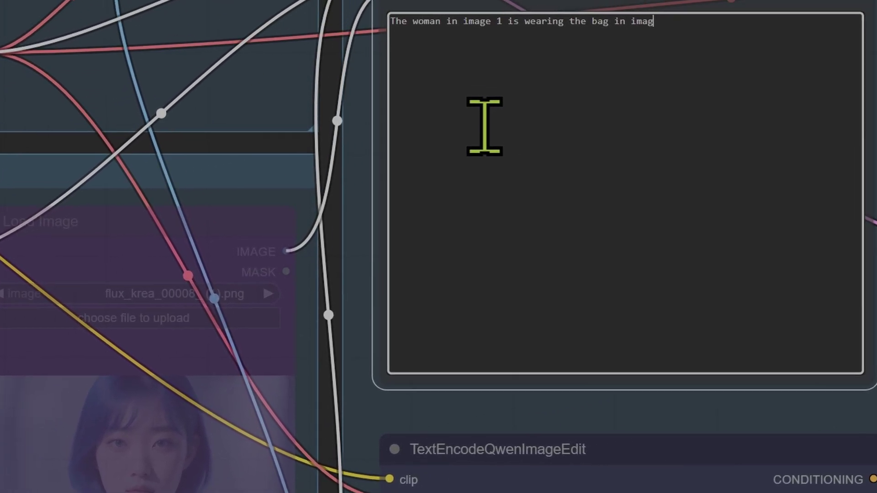
text(e 2)
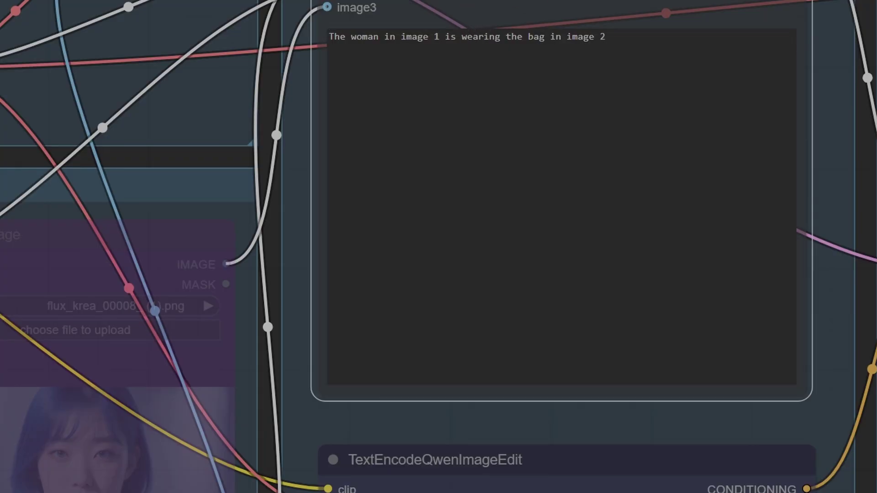
key(ctrl+Return)
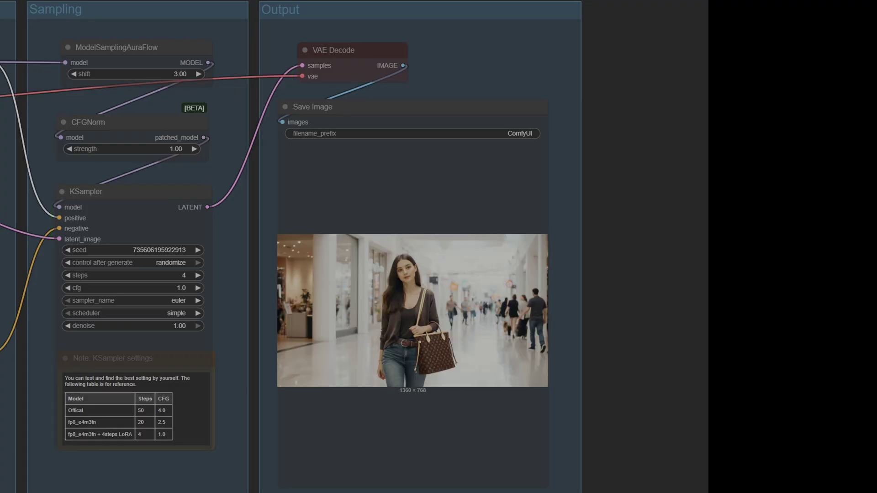
scroll(418, 397, up, 10)
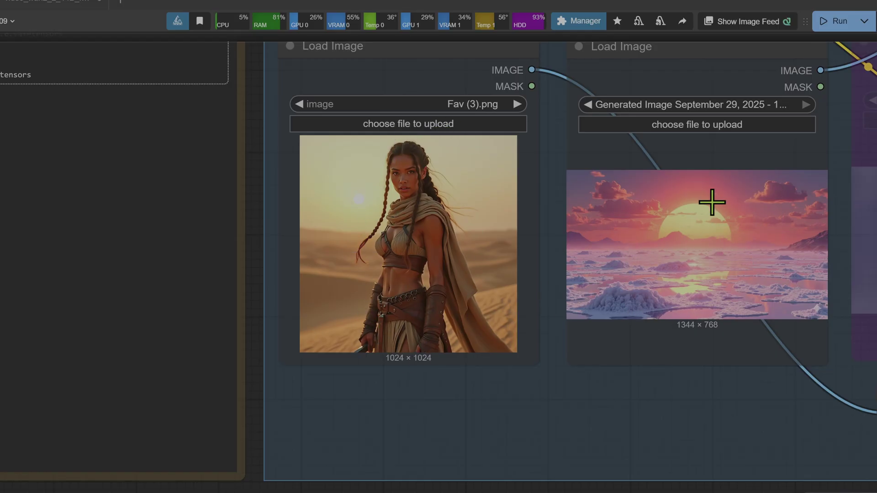
Pan across the image loaders, prompt and output groups to inspect the desert warrior result
drag(876, 148, 505, 189)
drag(613, 109, 509, 305)
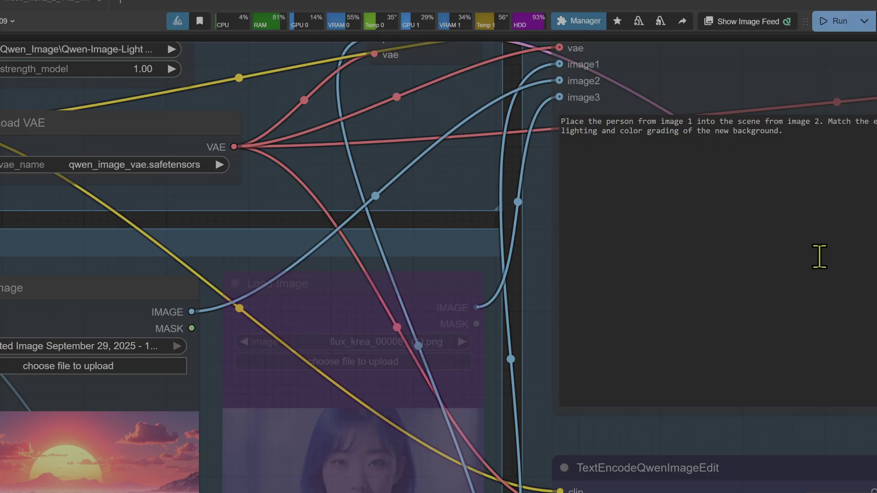
scroll(817, 265, down, 10)
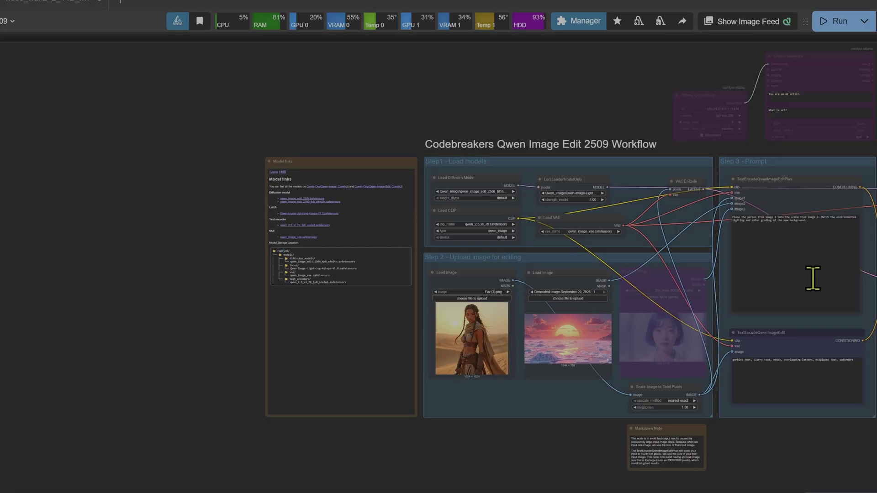
drag(855, 439, 417, 376)
scroll(672, 262, up, 8)
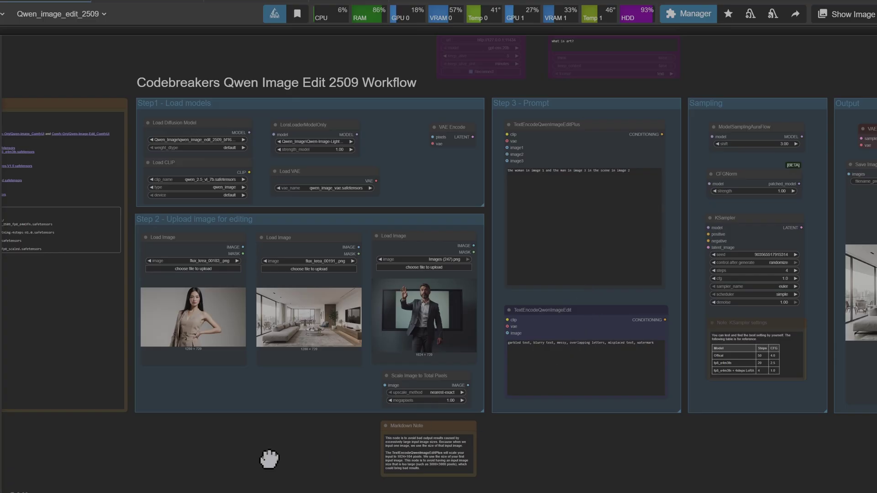
Pan across the three input images, loaders and prompt, then zoom into the living-room output preview
drag(363, 461, 662, 456)
scroll(676, 411, up, 3)
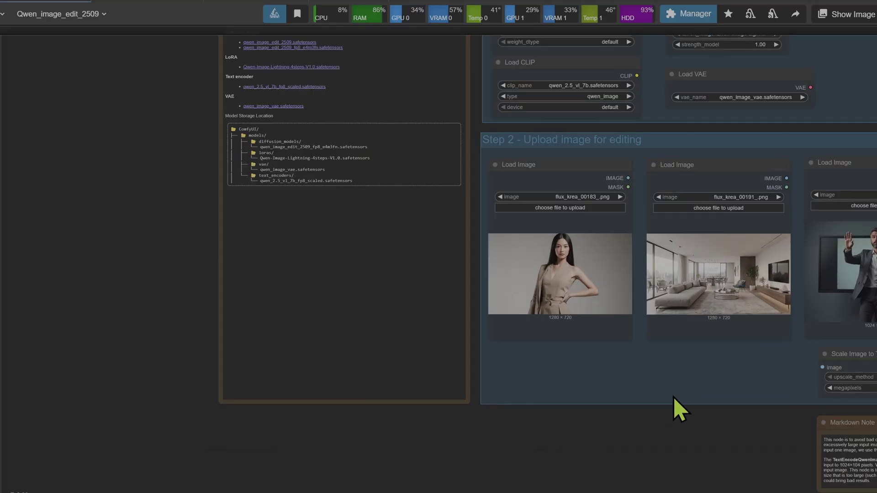
scroll(654, 454, up, 2)
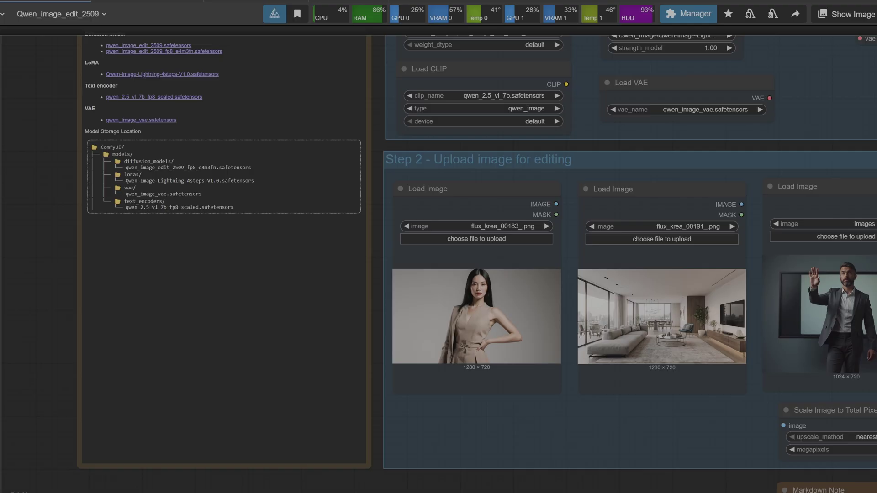
drag(863, 157, 566, 223)
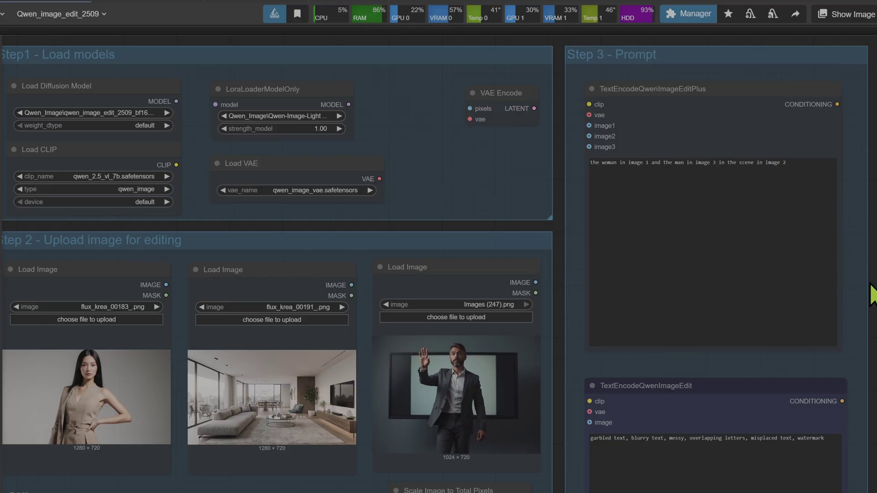
drag(874, 314, 364, 227)
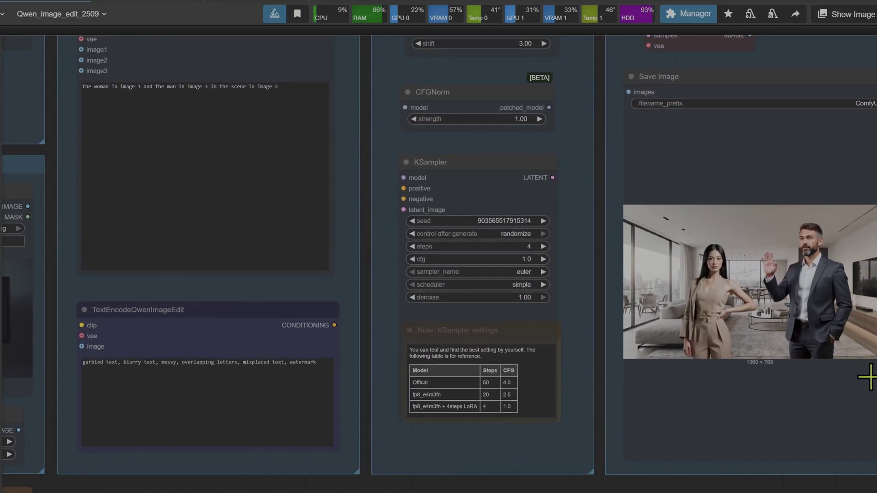
scroll(797, 303, up, 5)
scroll(797, 304, up, 1)
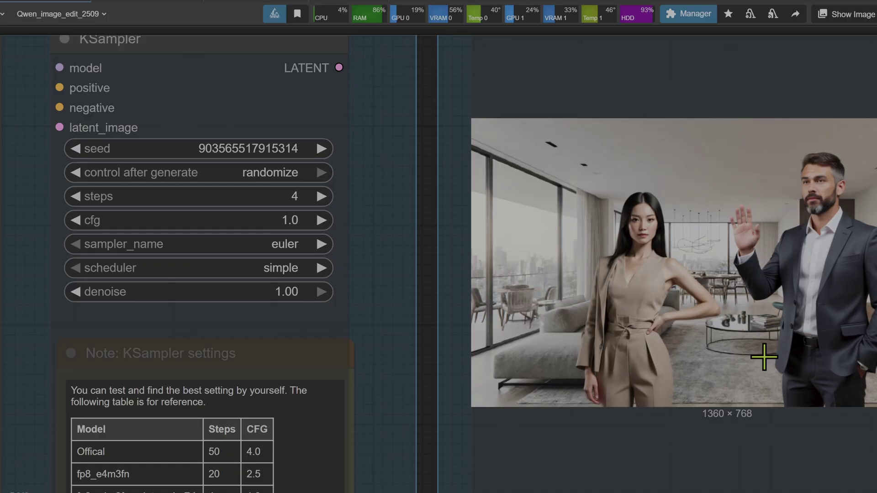
Add 'sitting together' to the prompt, run the generation, and reposition the workflow
text(ng together in the scene in image 2)
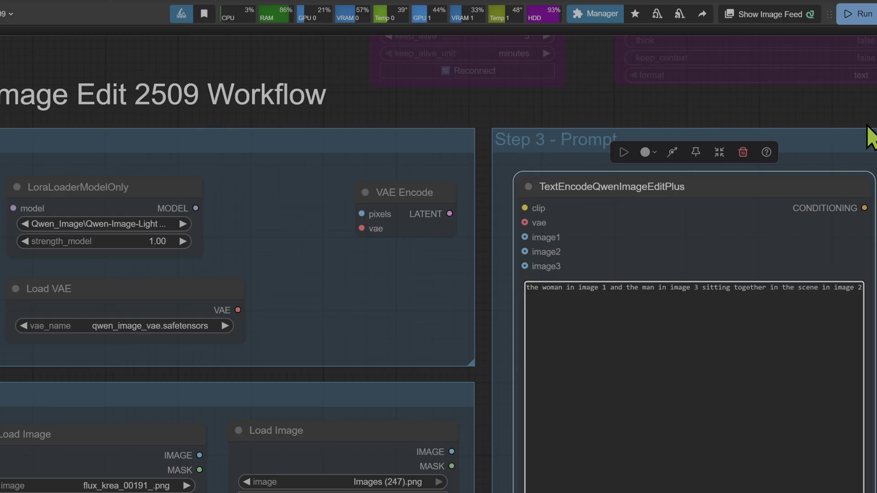
click(858, 15)
scroll(740, 446, down, 8)
drag(740, 446, 587, 474)
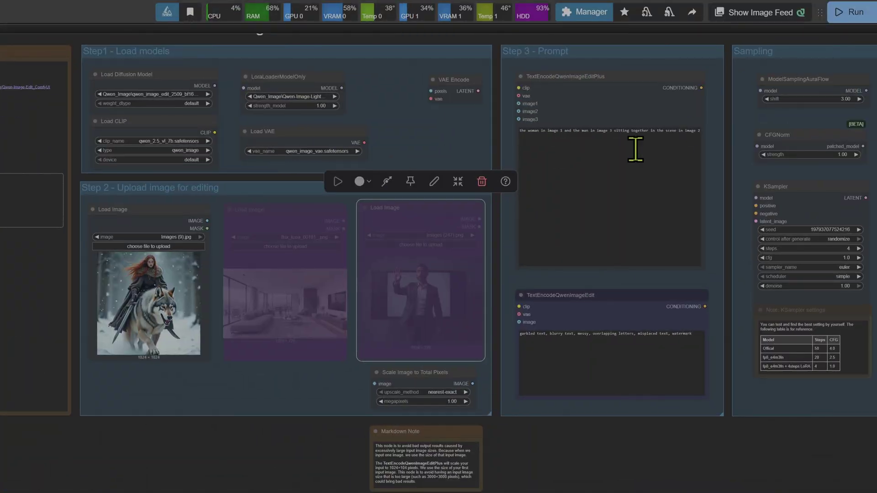
Replace the edit prompt with 'remove the snow falling' and queue it twice
click(529, 225)
key(ctrl+a)
text(remove the snow falling)
key(ctrl+Return)
scroll(612, 425, down, 3)
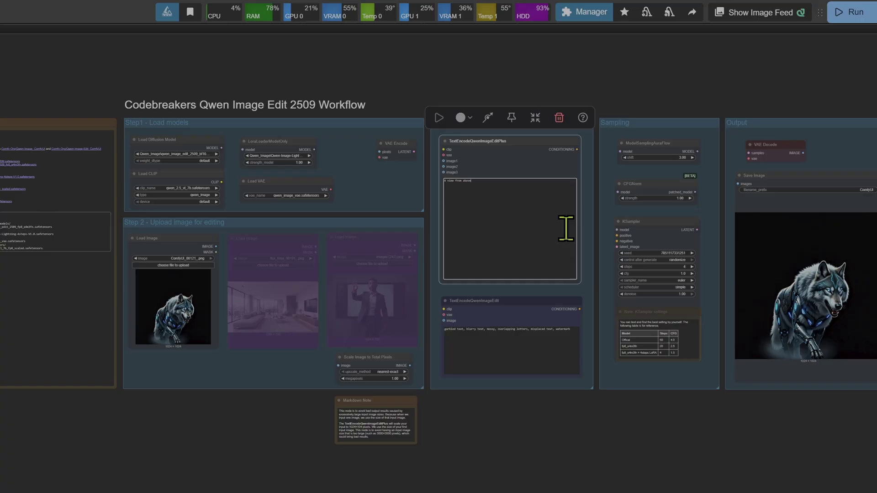
key(ctrl+Return)
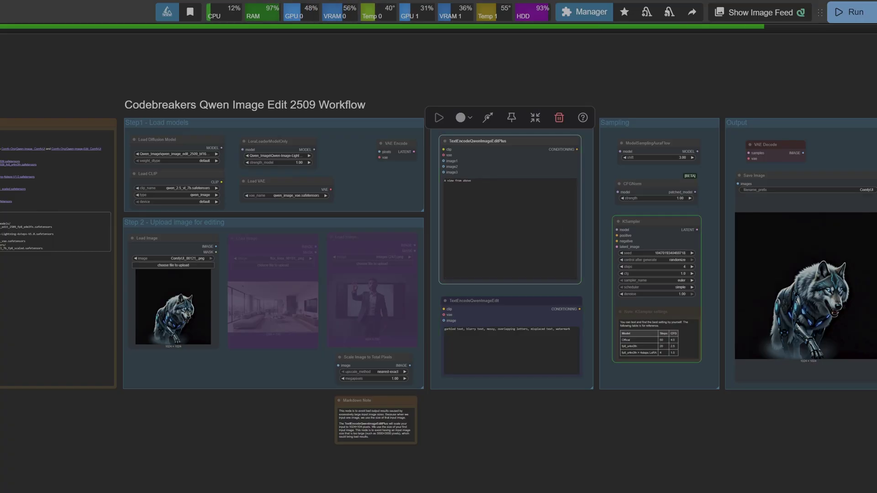
Clear the edit prompt text and deselect the prompt node
click(441, 268)
key(ctrl+a)
key(BackSpace)
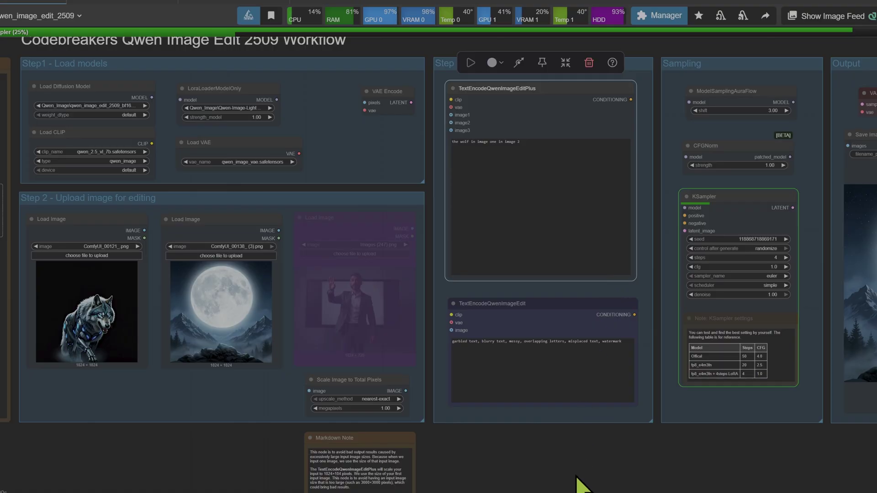
click(579, 483)
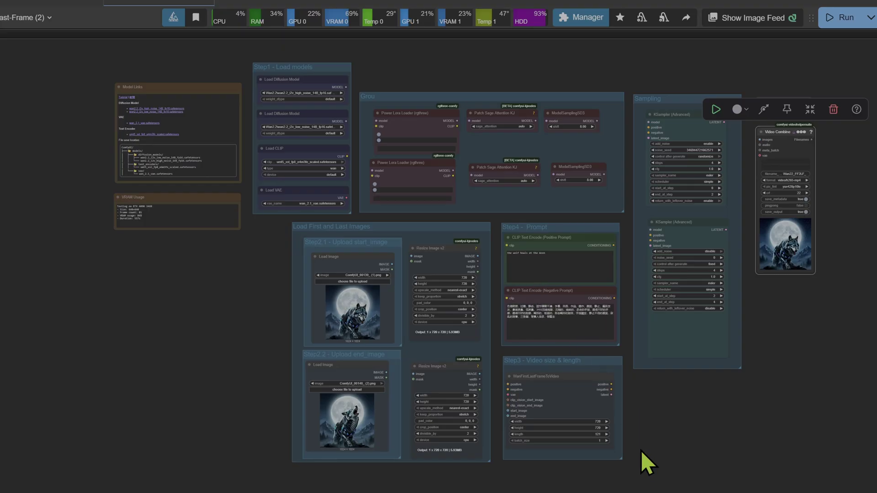
Zoom in on the First-Last-Frame wolf video workflow
scroll(247, 372, up, 5)
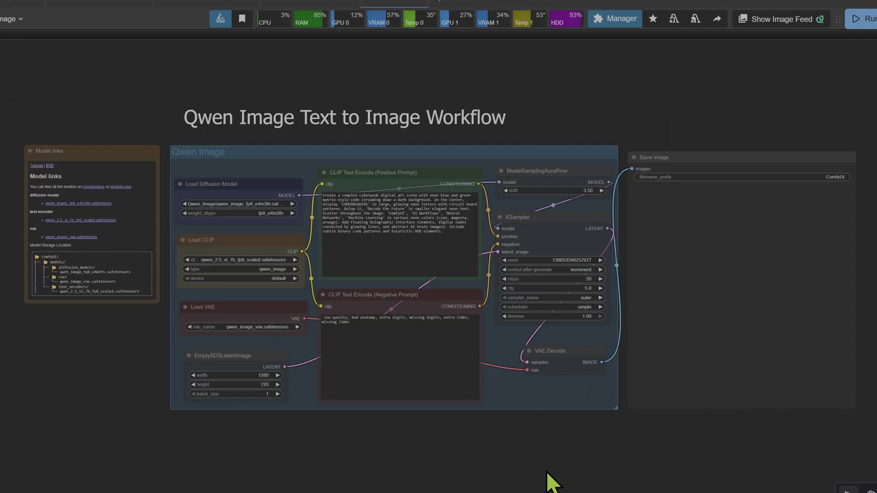
Recentre the Qwen Image text-to-image workflow on the canvas
drag(471, 450, 506, 461)
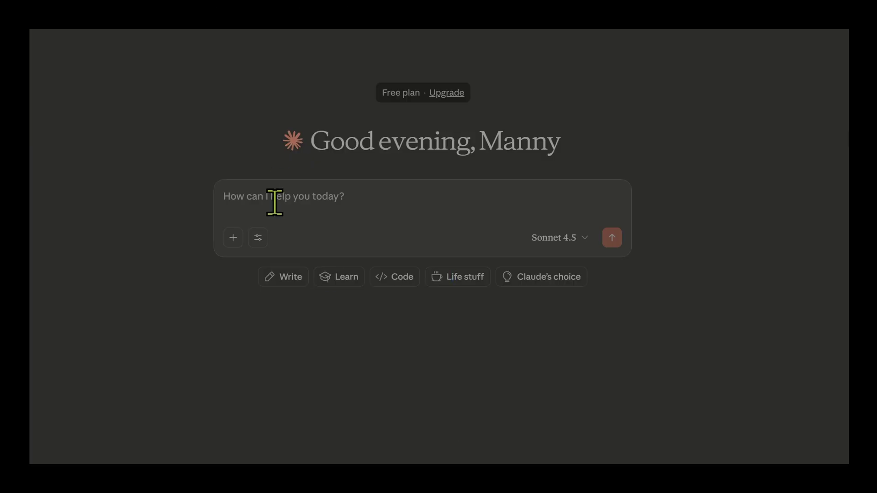
Begin typing a request for a detailed image prompt into the Claude chat box
text(i want)
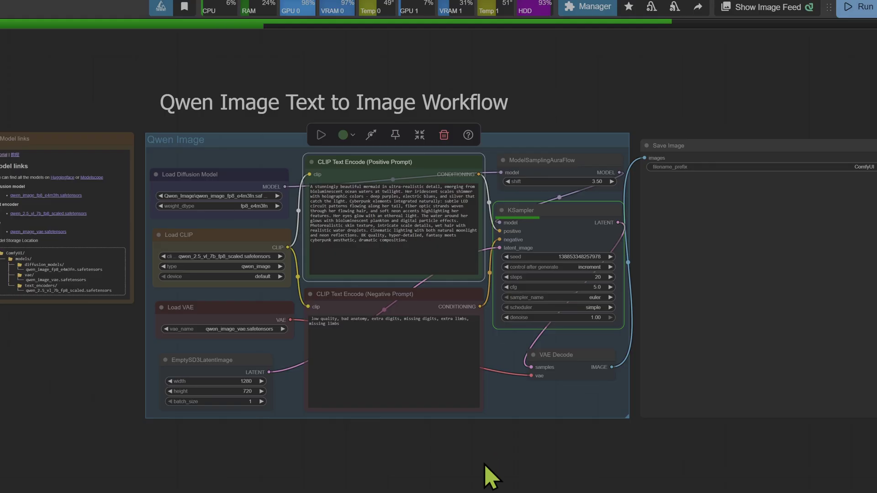
Replace the positive prompt with the pasted cyberpunk mermaid prompt
key(ctrl+a)
text(A stunningly beautiful mermaid in ultra-realistic detail, emerging from bioluminescent ocean waters at twilight. Her iridescent scales shimmer with holographic colors - deep purples, electric blues, and silver that catch the light. Cyberpunk elements integrated naturally: subtle LED circuit patterns flowing along her tail, fiber optic strands woven through her flowing hair, and soft neon accents highlighting her features. Her eyes glow with an ethereal light. The water around her glows with bioluminescent plankton and digital particle effects. Photorealistic skin texture, intricate scale details, wet hair with realistic water droplets. Cinematic lighting with both natural moonlight and neon reflections. 8K quality, hyper-detailed, fantasy meets cyberpunk aesthetic, dramatic composition.)
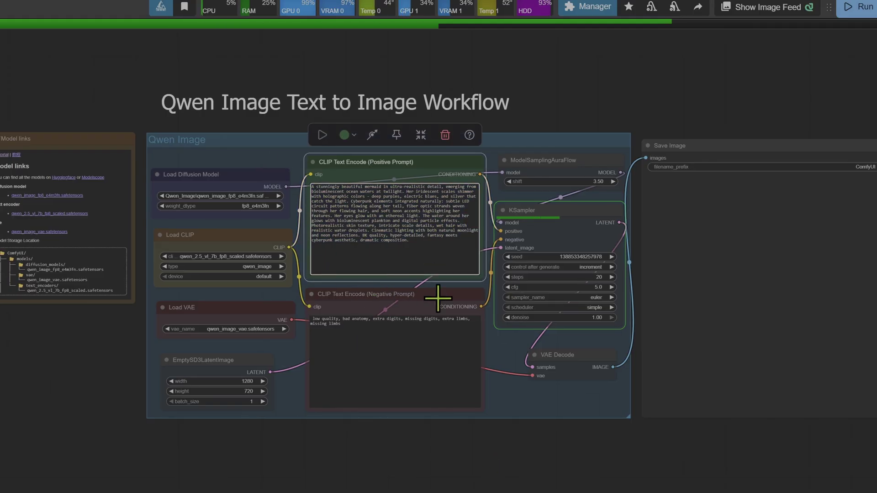
scroll(378, 248, up, 5)
scroll(506, 451, down, 5)
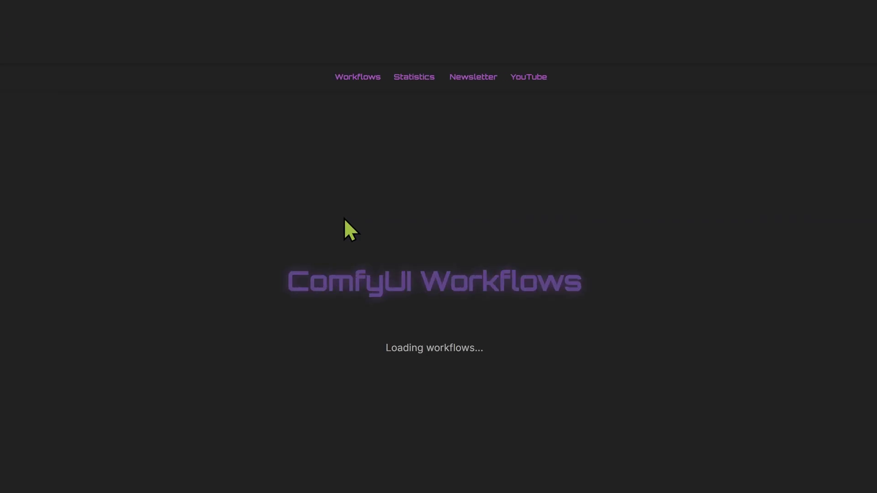
Scroll down past the ComfyUI Workflows cards, including the cleaned-up Qwen Image Edits workflow, to the Patreon posts
scroll(349, 229, down, 4)
scroll(354, 241, down, 6)
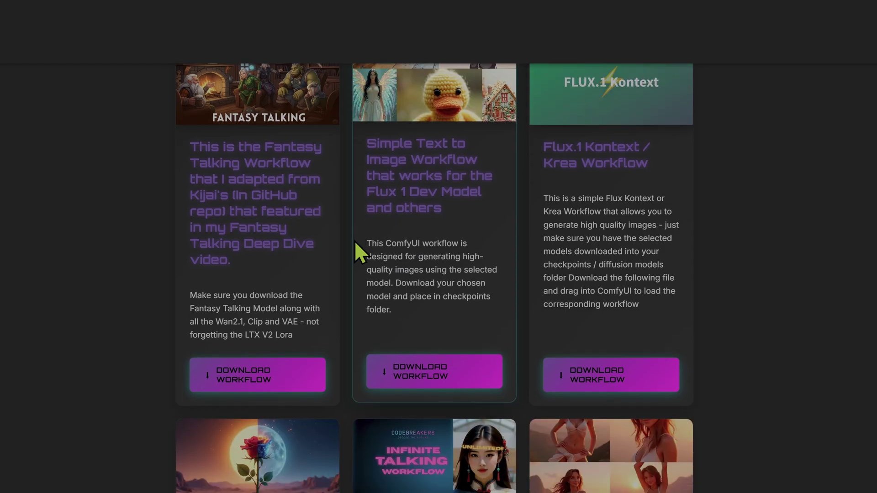
scroll(356, 245, down, 10)
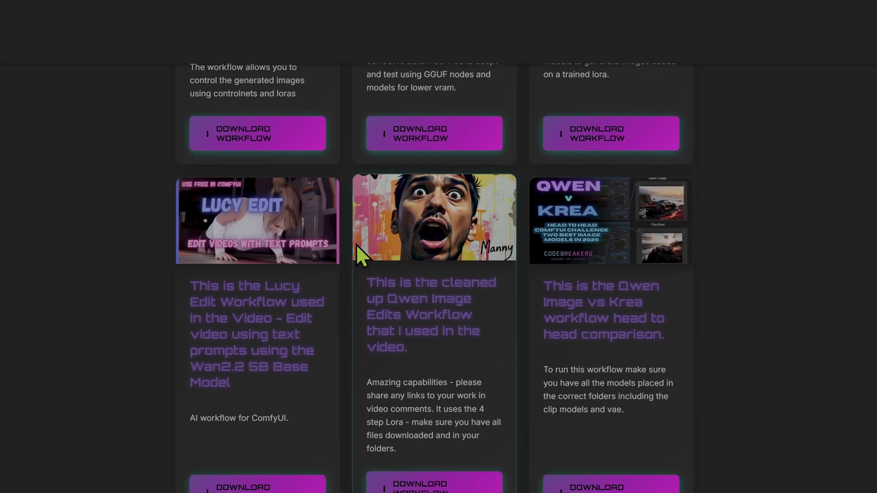
scroll(356, 247, down, 5)
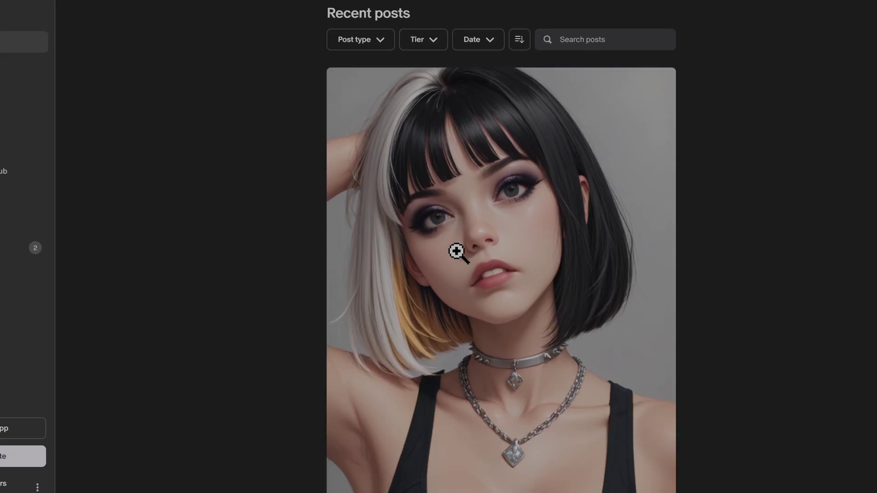
scroll(456, 250, down, 2)
Scroll the Patreon feed past the Lucy Edit post to the Wan Animate Basic Workflow post with Wan Animate V1.json
scroll(457, 252, down, 13)
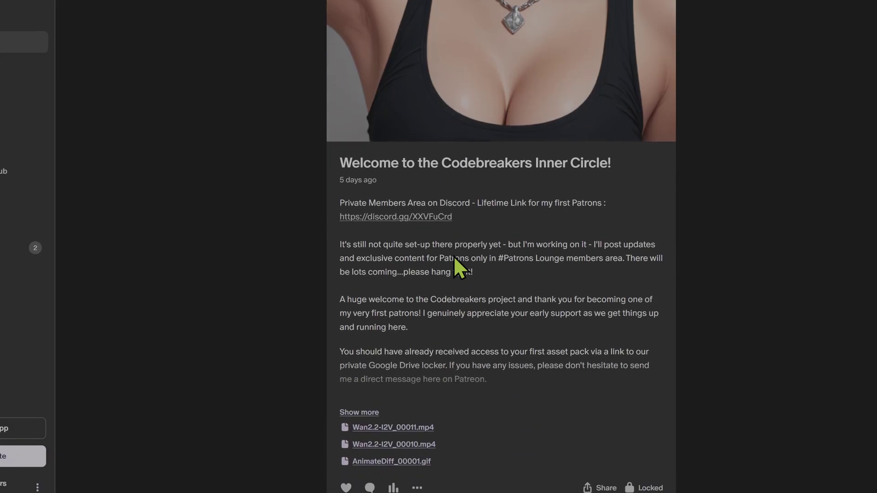
scroll(452, 257, down, 15)
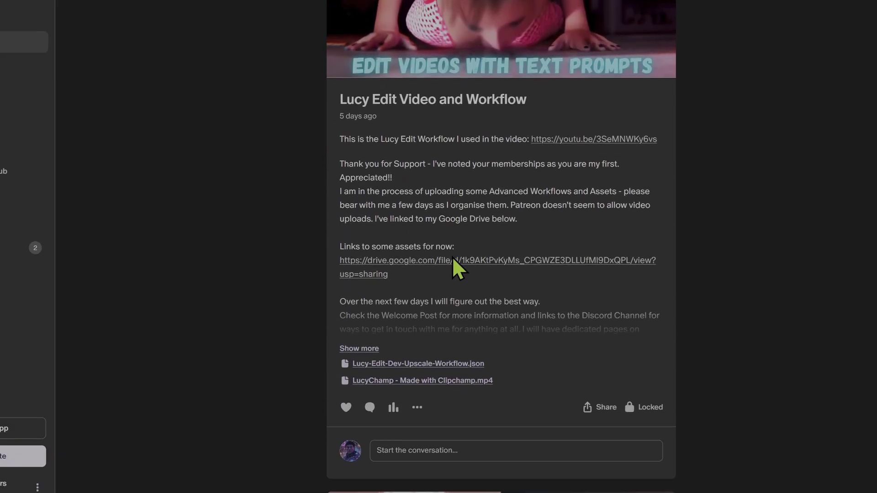
scroll(451, 262, down, 1)
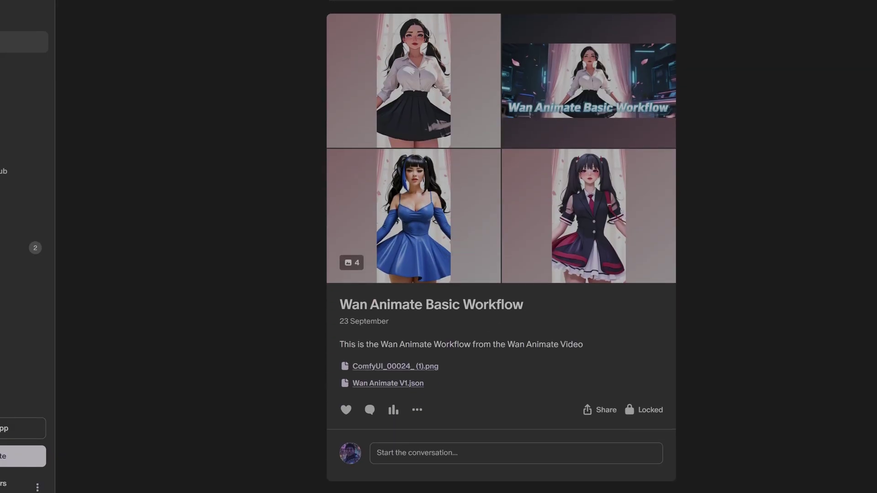